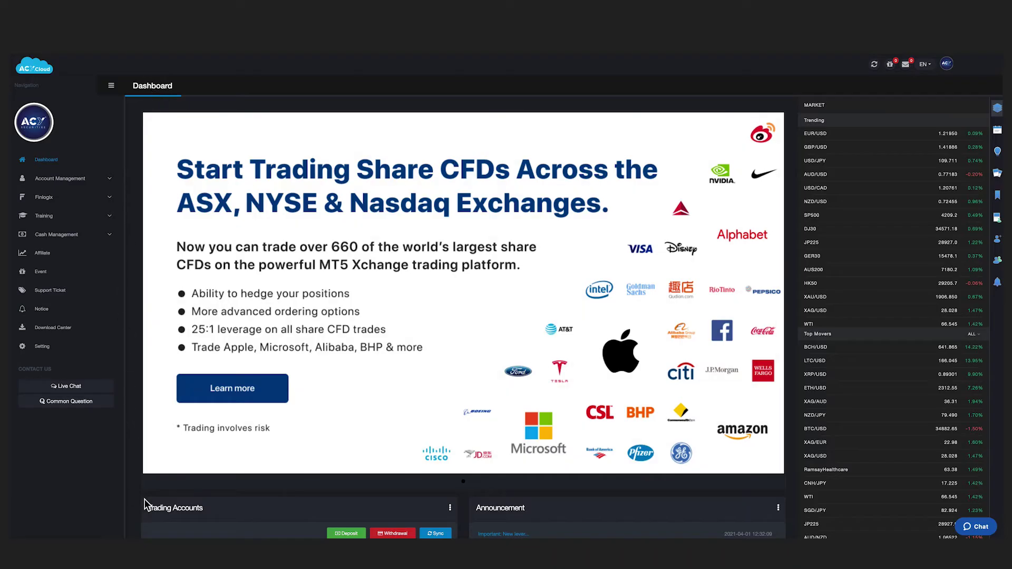
# Scroll down the My Finlogix page to view the Finlogix trading community introduction.
pyautogui.scroll(-3, 263, 509)
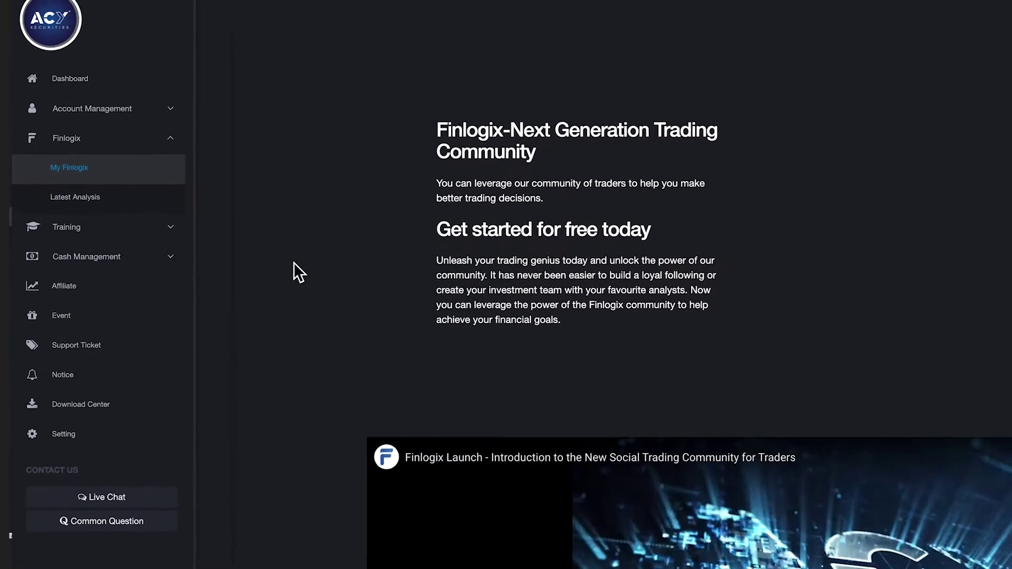
# Scroll the Dashboard to Latest Analysis and open the AUDJPY, then the TESLA - Down analysis.
pyautogui.scroll(-3, 284, 266)
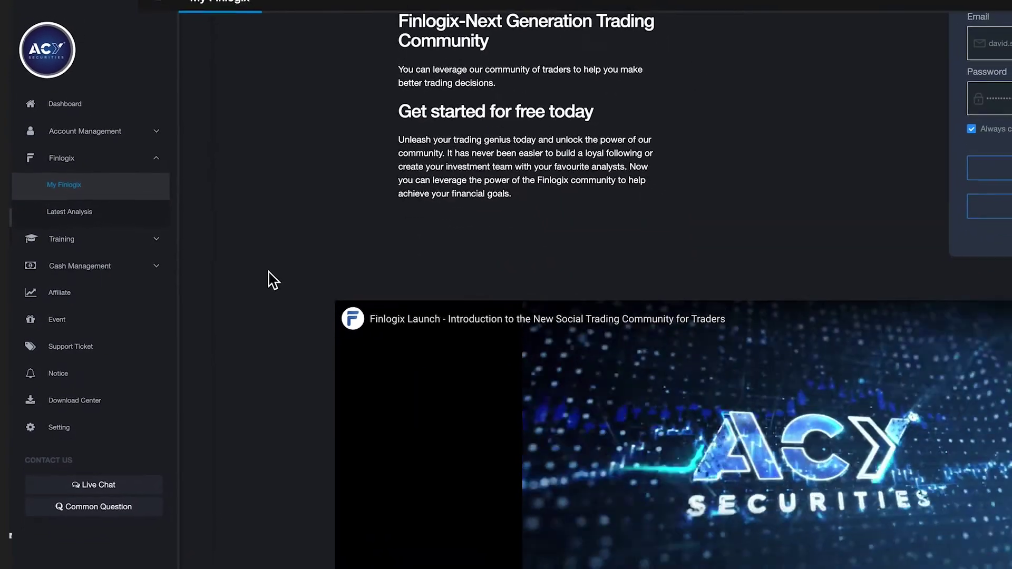
pyautogui.scroll(-3, 256, 277)
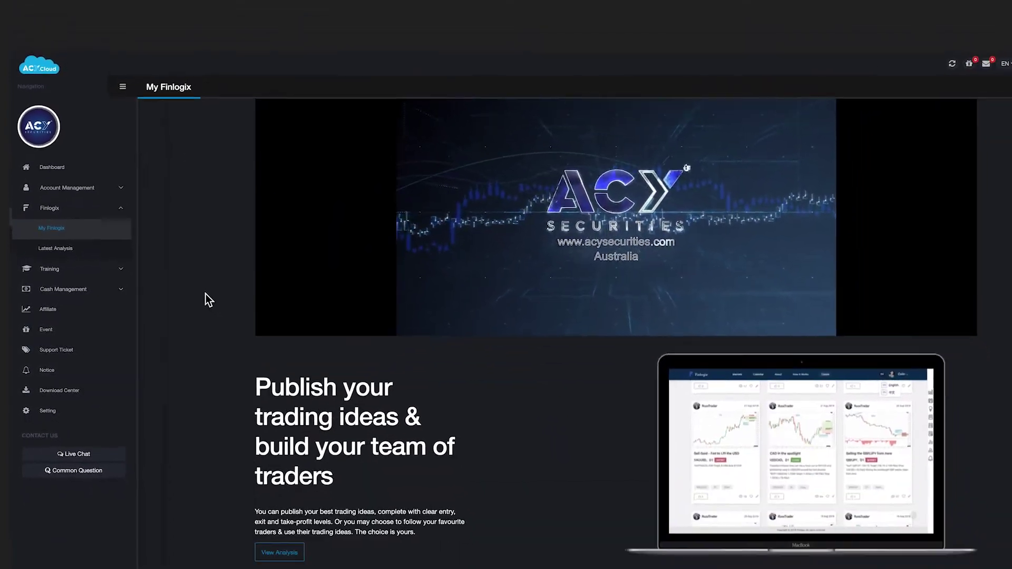
pyautogui.scroll(-5, 222, 296)
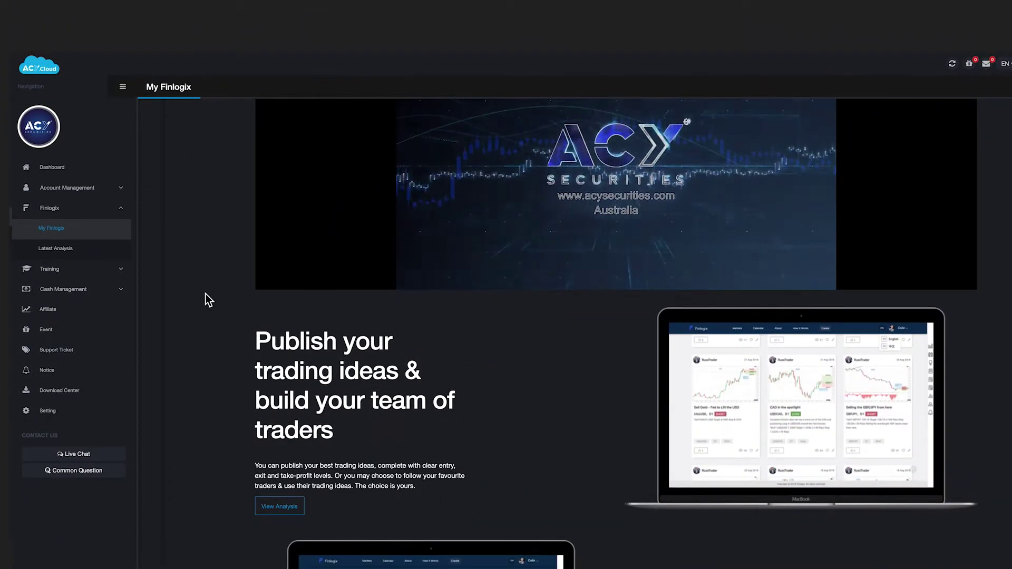
pyautogui.scroll(-1, 206, 295)
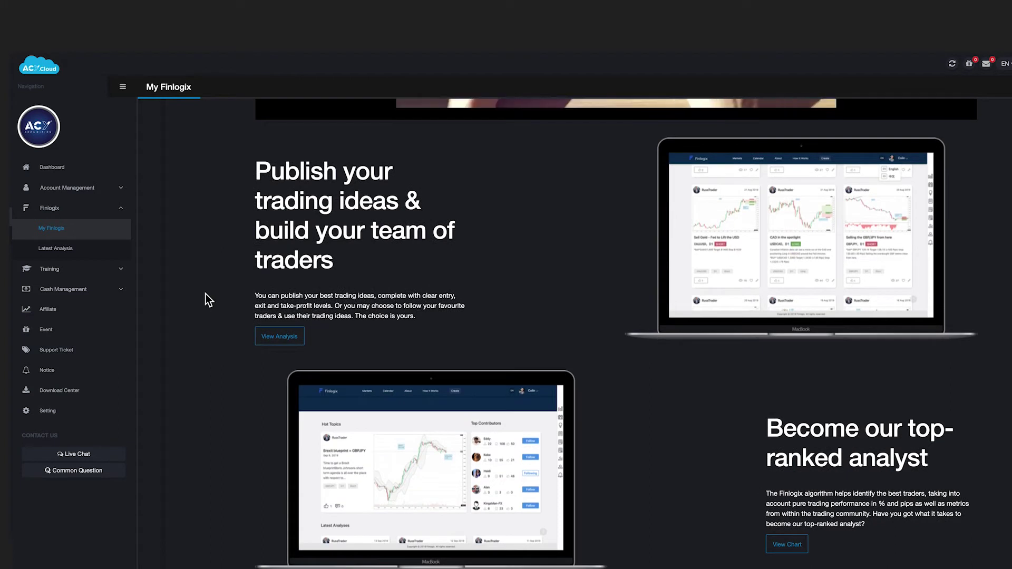
pyautogui.scroll(-3, 206, 294)
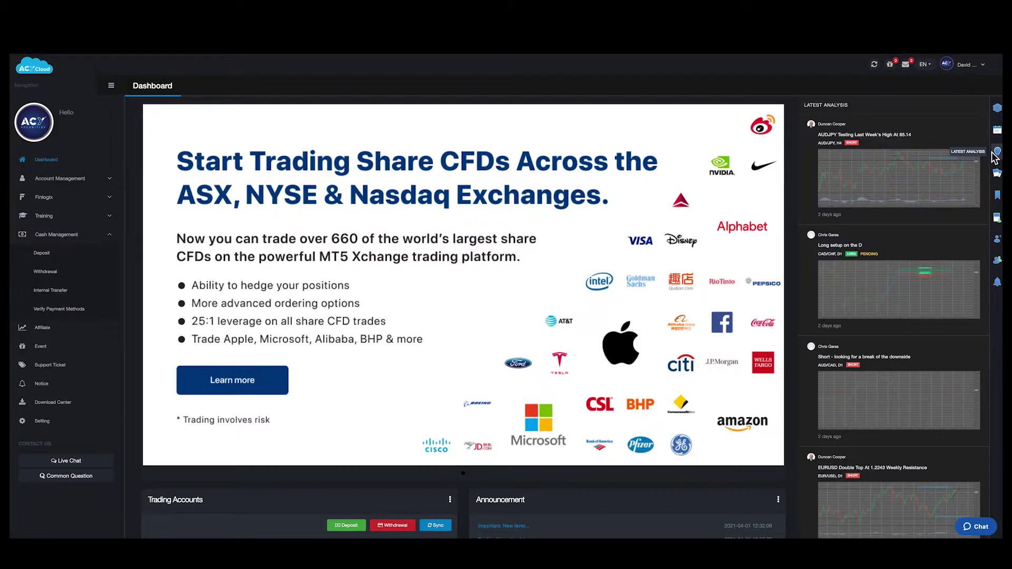
pyautogui.click(879, 176)
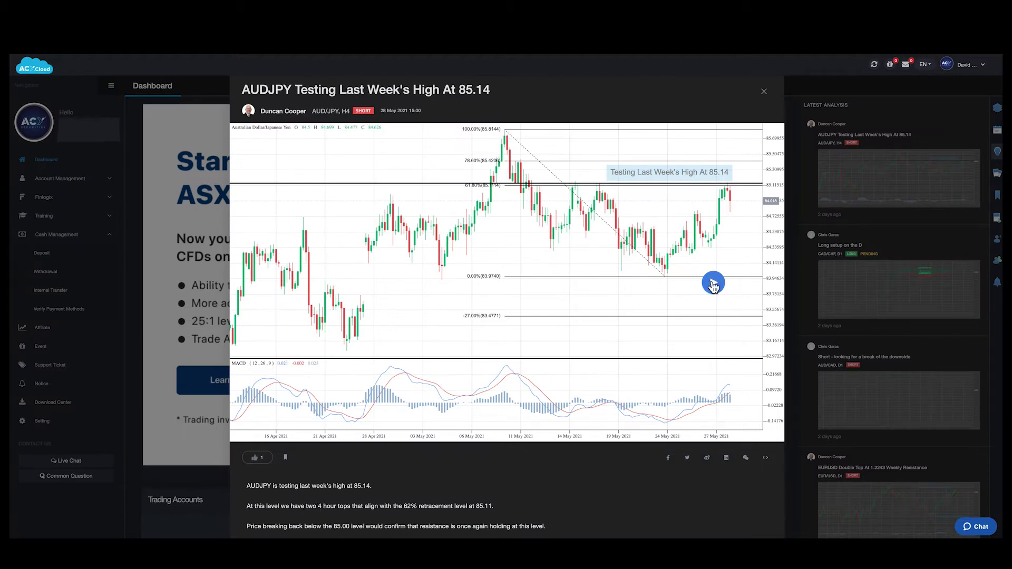
pyautogui.click(887, 396)
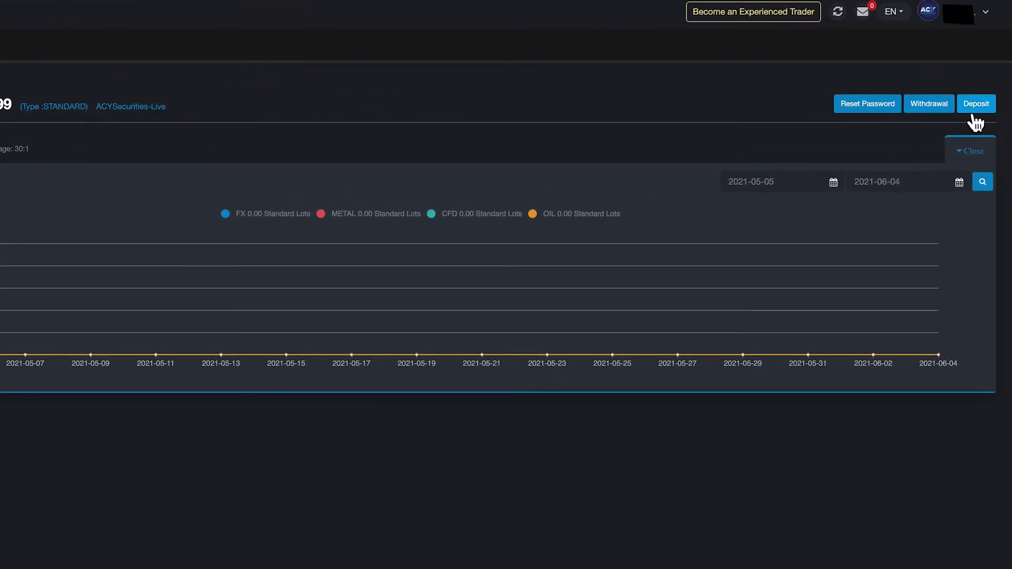
# Reset the MetaTrader 4 account password so a new one is emailed.
pyautogui.click(877, 113)
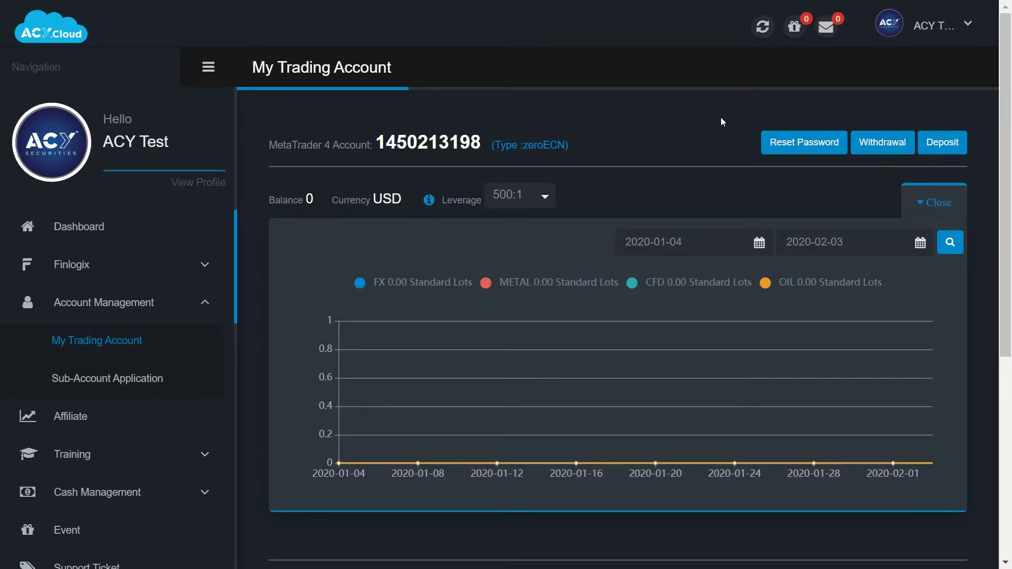
# Scroll through the Register for Sub Account form, then switch to the Affiliate Account application.
pyautogui.click(131, 387)
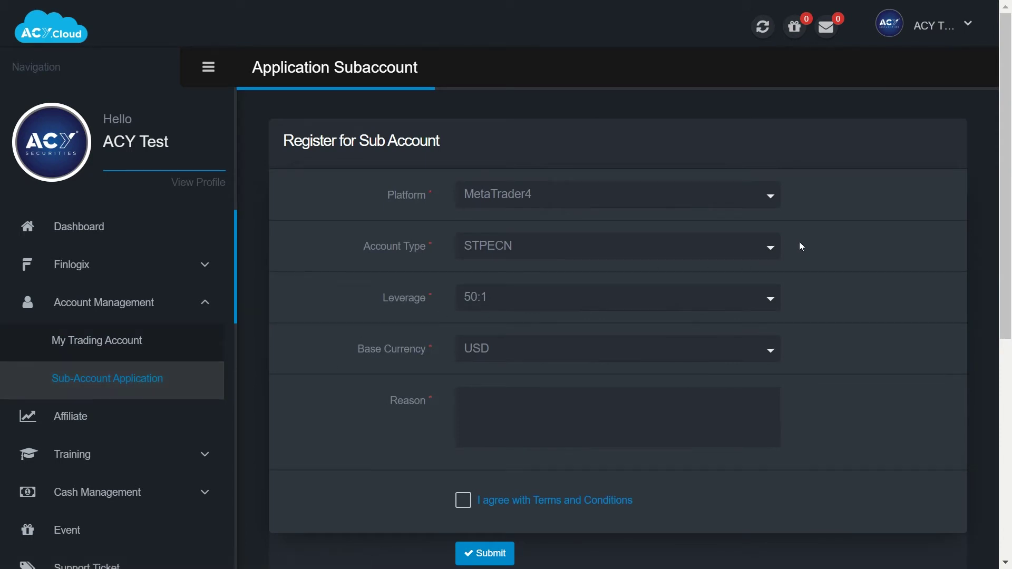
pyautogui.scroll(-5, 801, 246)
pyautogui.scroll(5, 795, 272)
pyautogui.click(85, 419)
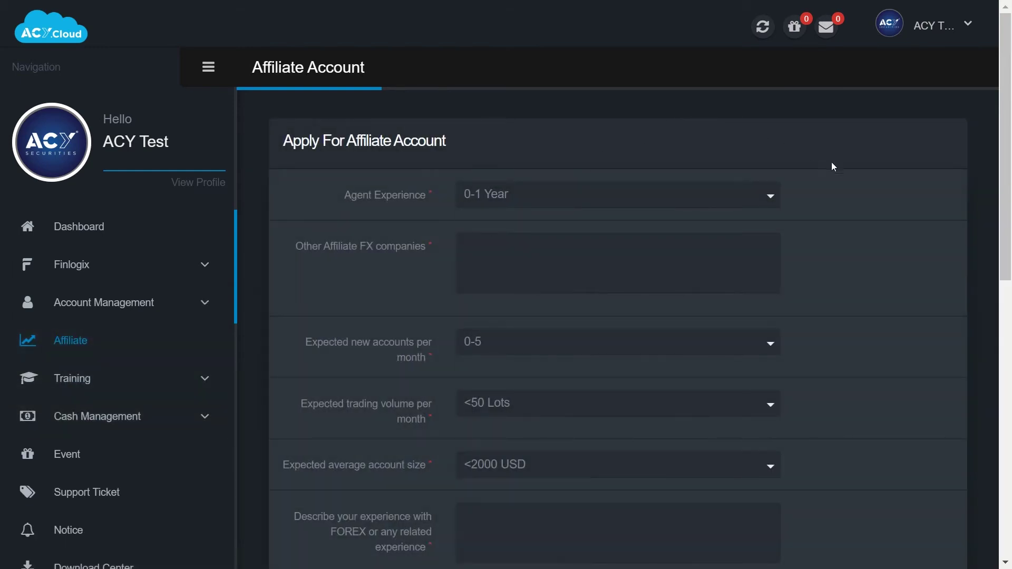
pyautogui.scroll(-2, 751, 211)
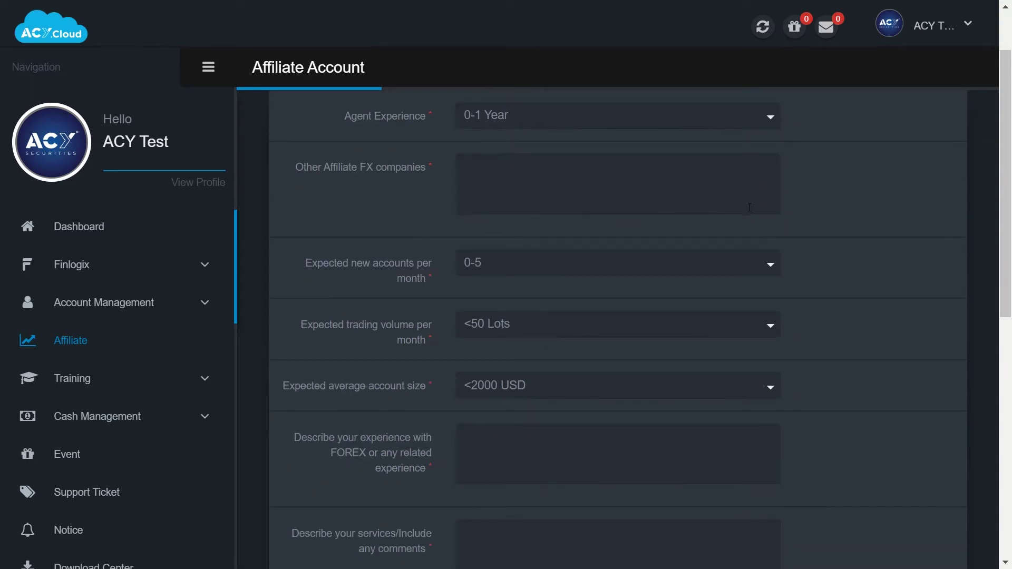
pyautogui.scroll(-6, 750, 208)
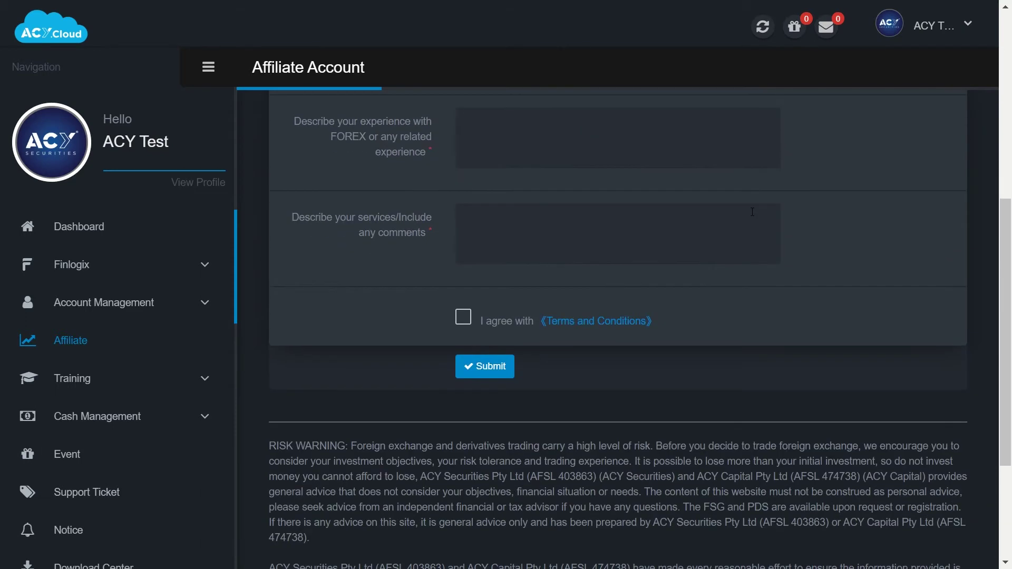
pyautogui.scroll(8, 894, 245)
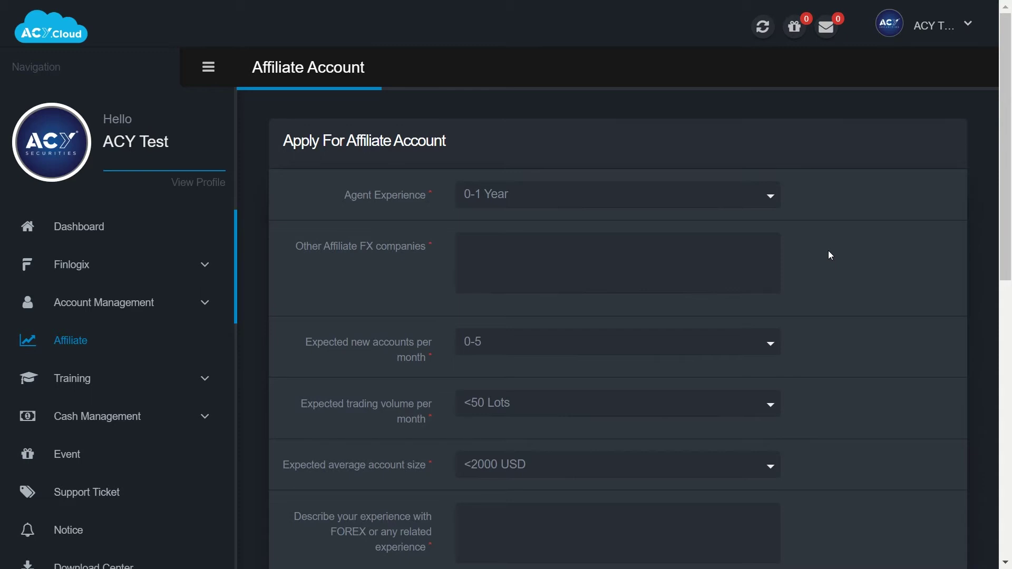
pyautogui.scroll(-2, 831, 255)
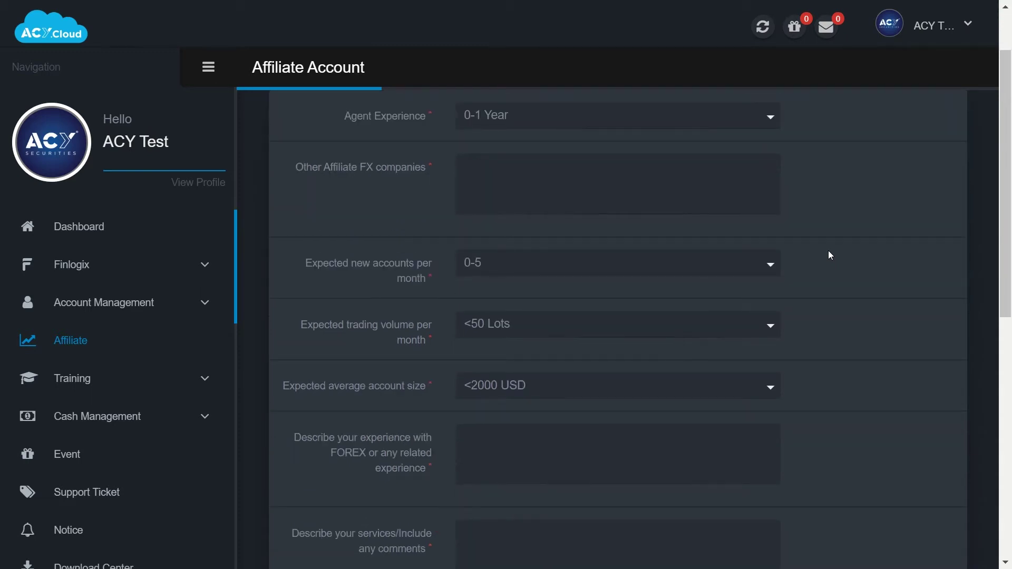
pyautogui.scroll(-3, 831, 255)
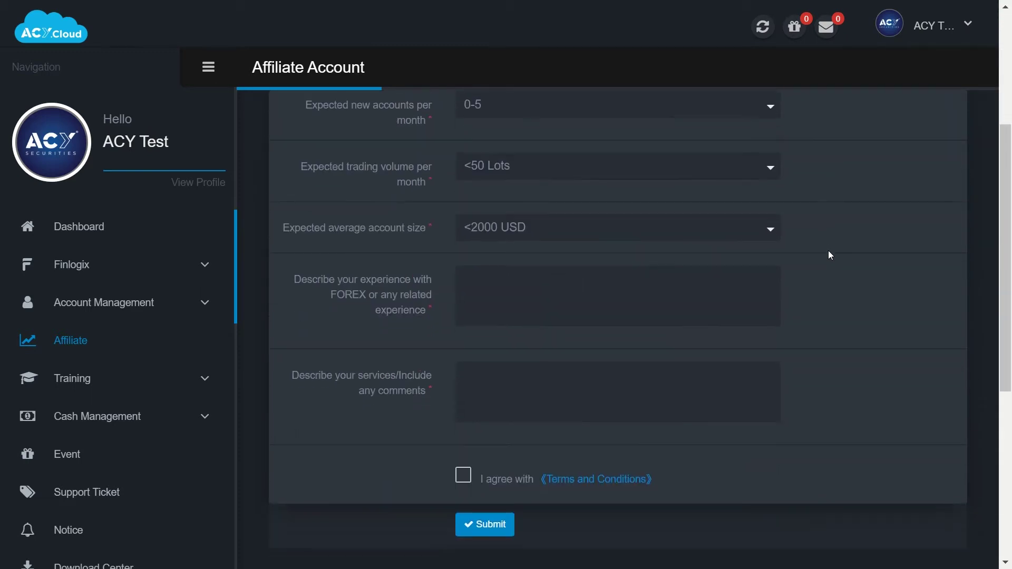
# Expand Training to view the Online Training webinars, then scroll through the Videos gallery.
pyautogui.click(77, 377)
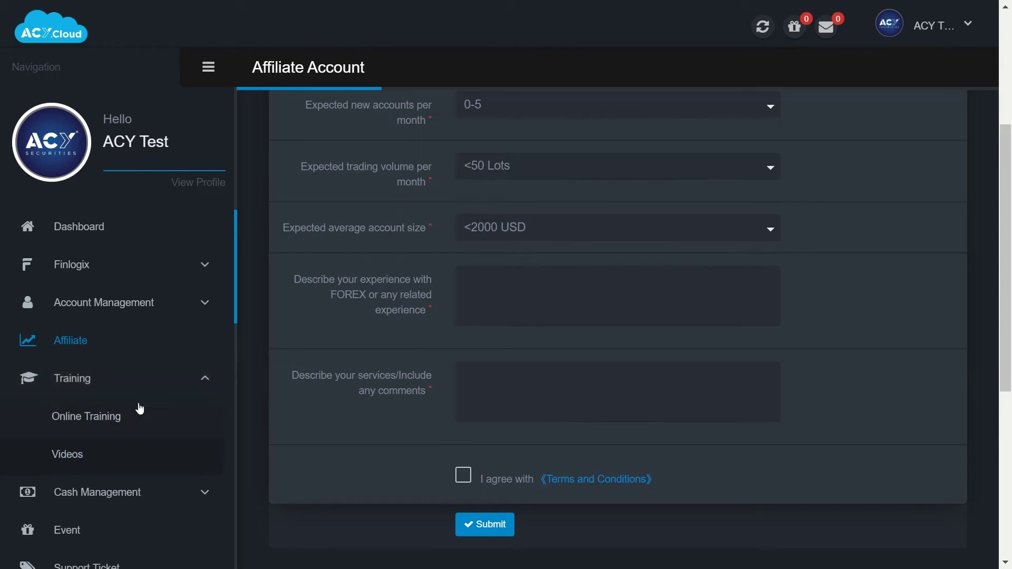
pyautogui.click(131, 428)
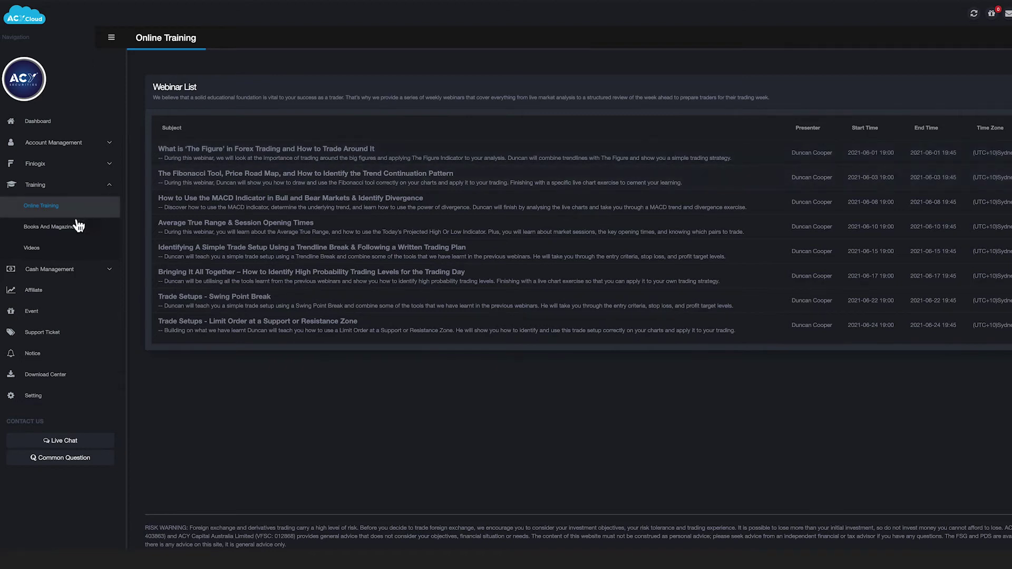
pyautogui.click(57, 252)
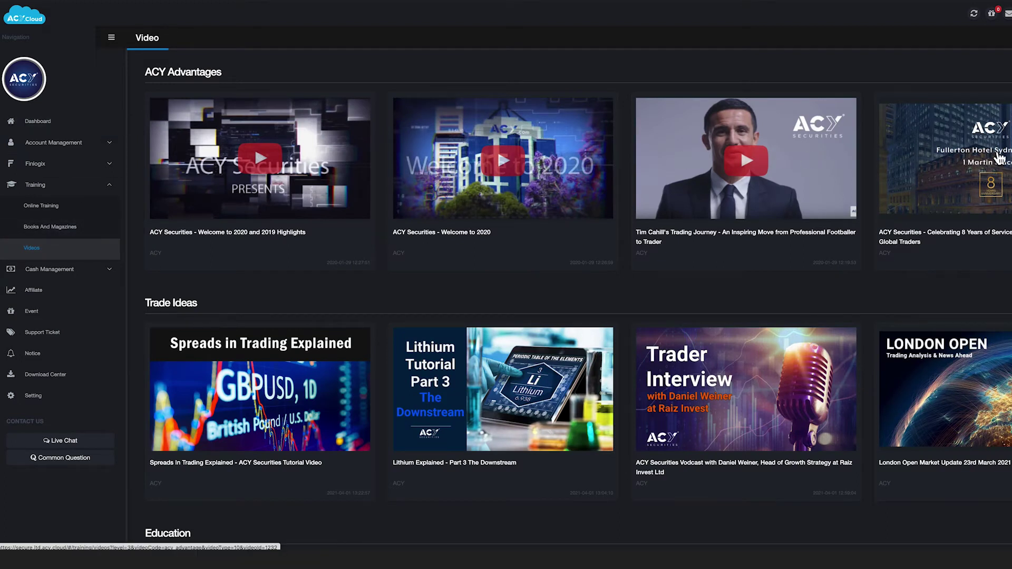
pyautogui.scroll(-3, 233, 361)
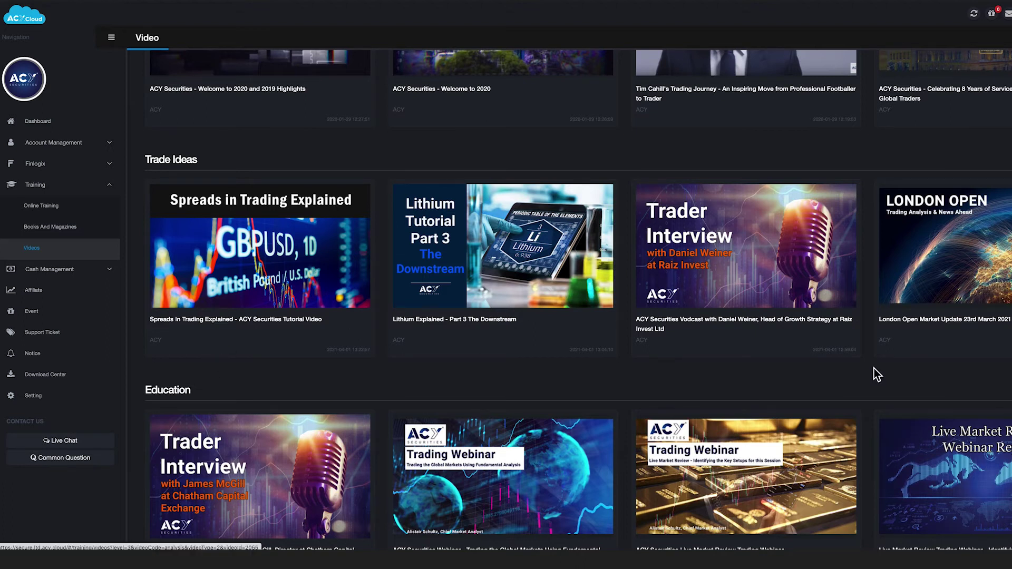
pyautogui.scroll(-5, 804, 369)
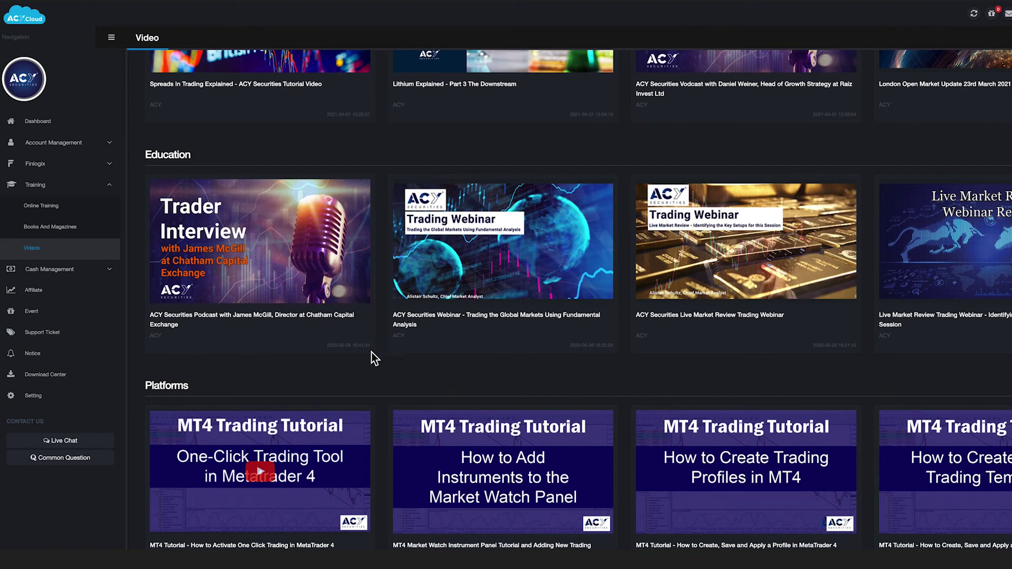
pyautogui.scroll(-1, 975, 353)
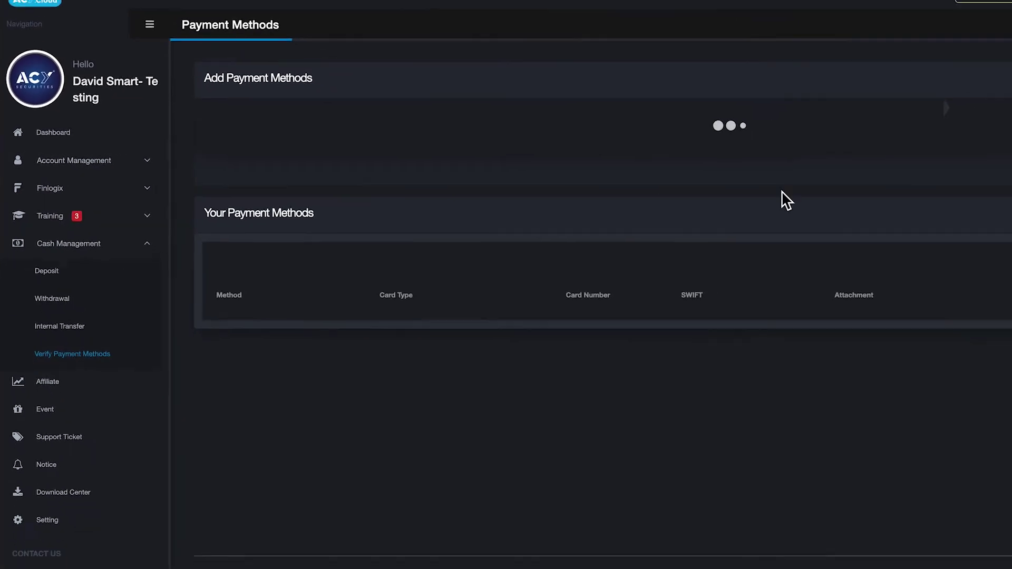
# Choose Bank Statement as the payment method type and continue to the bank details.
pyautogui.click(890, 147)
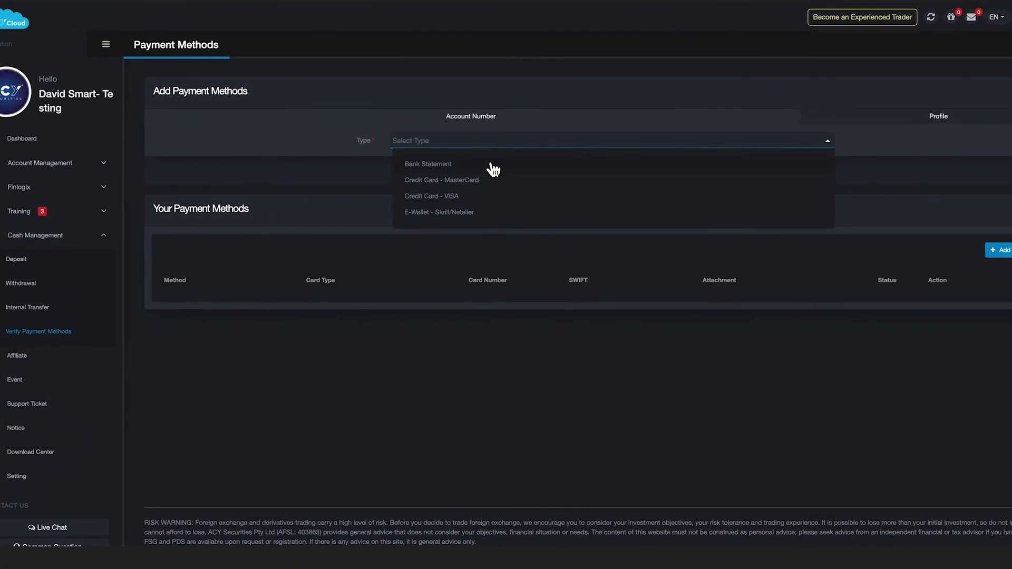
pyautogui.click(424, 167)
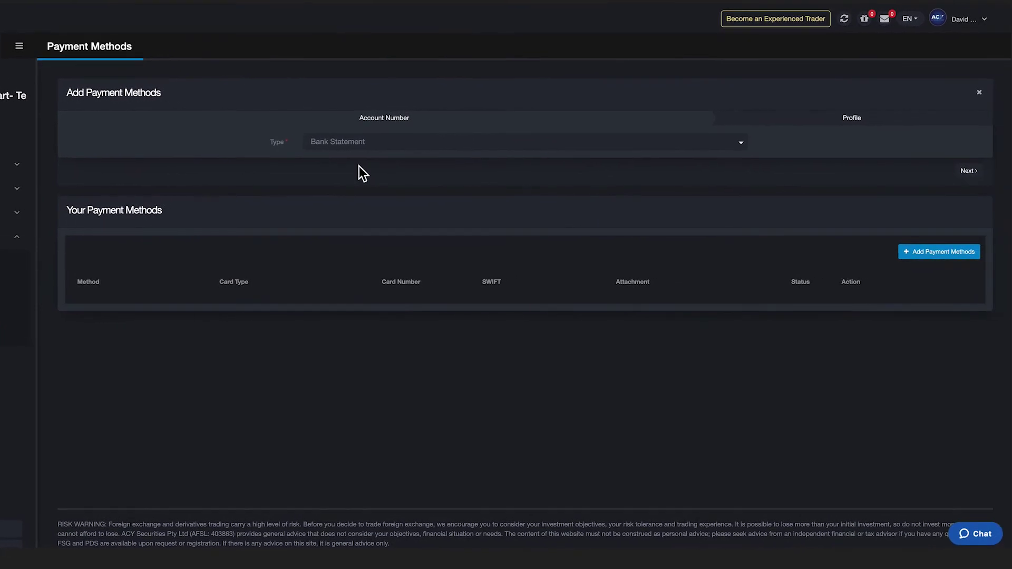
pyautogui.click(969, 171)
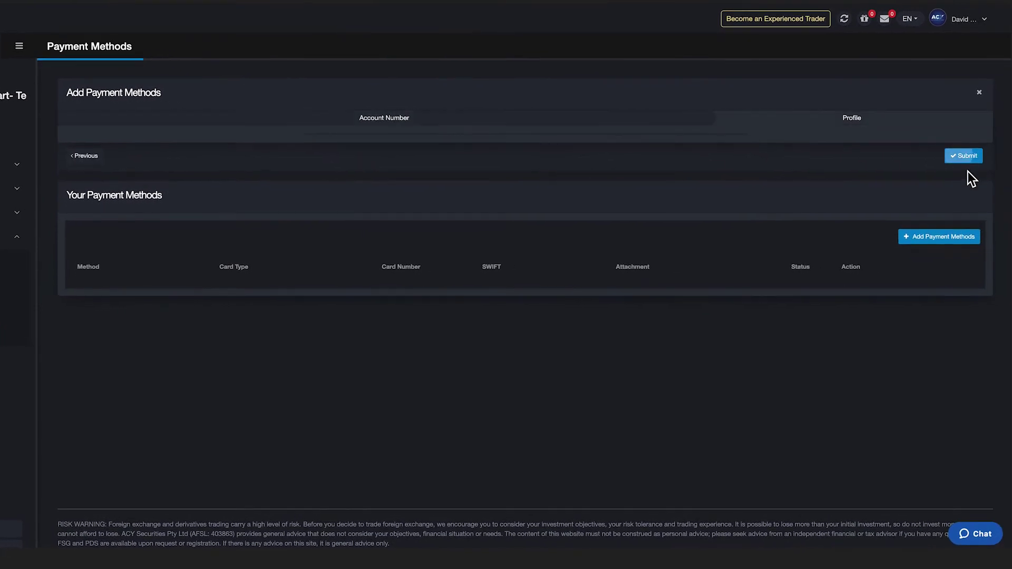
# Enter bank name 'A', account number 1234 and BSB 253425, then browse for a statement file.
pyautogui.click(325, 148)
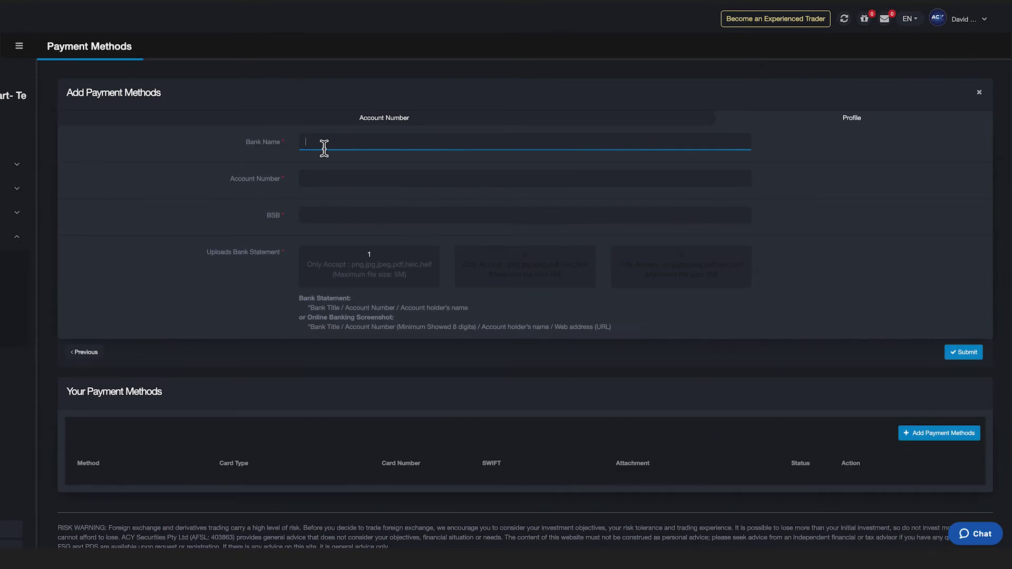
pyautogui.write('ANZ')
pyautogui.click(327, 179)
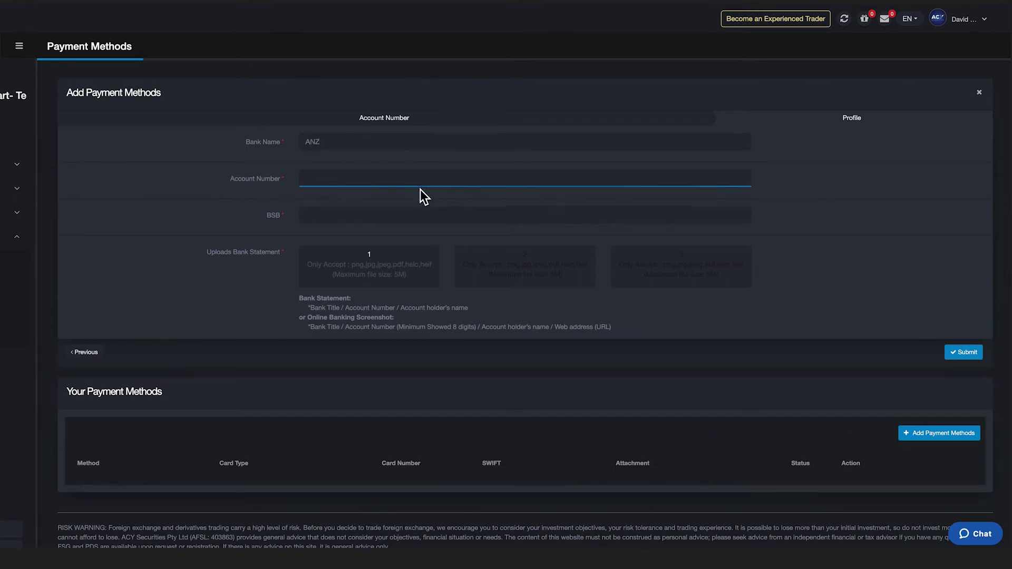
pyautogui.write('1234')
pyautogui.click(365, 216)
pyautogui.write('253425')
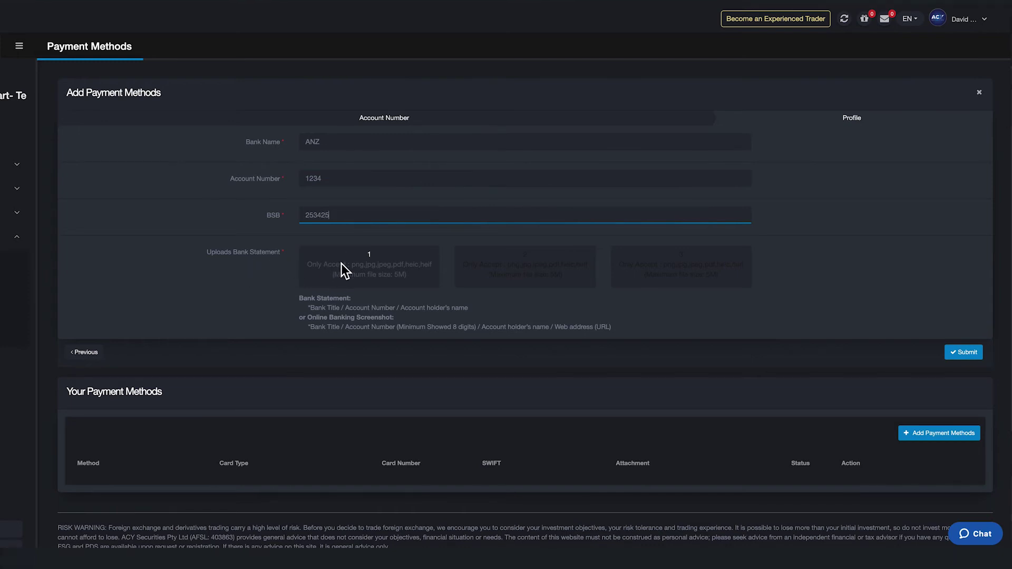
pyautogui.click(342, 264)
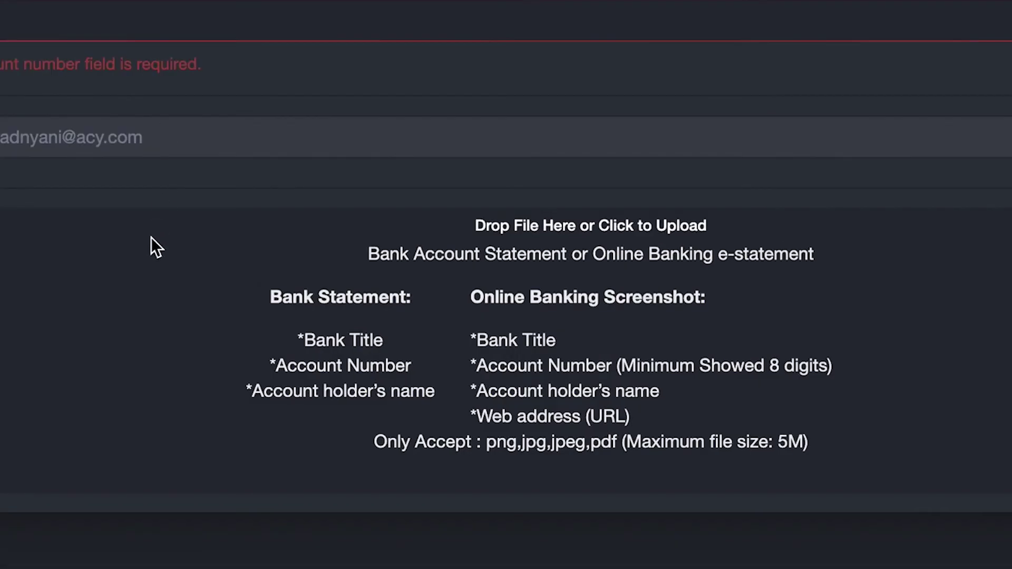
pyautogui.click(151, 237)
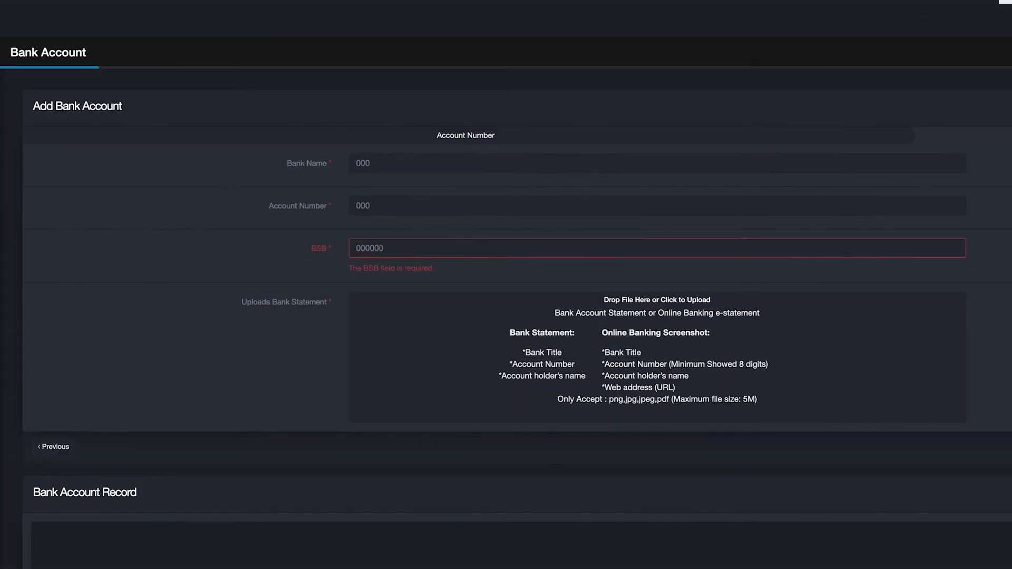
# Return to the previous bank form step, scroll down, and open Internal Transfer.
pyautogui.click(63, 448)
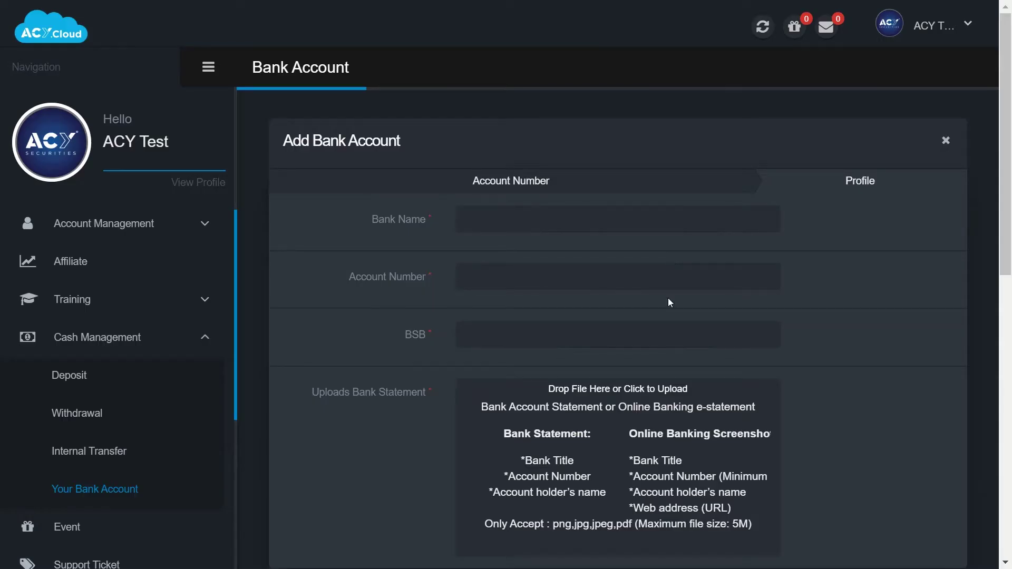
pyautogui.scroll(-3, 719, 332)
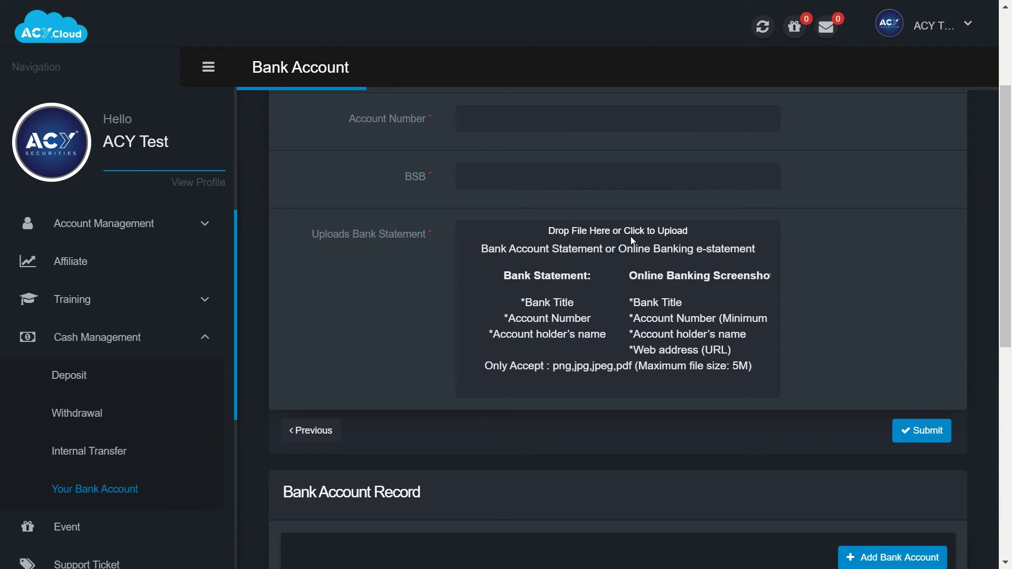
pyautogui.click(82, 417)
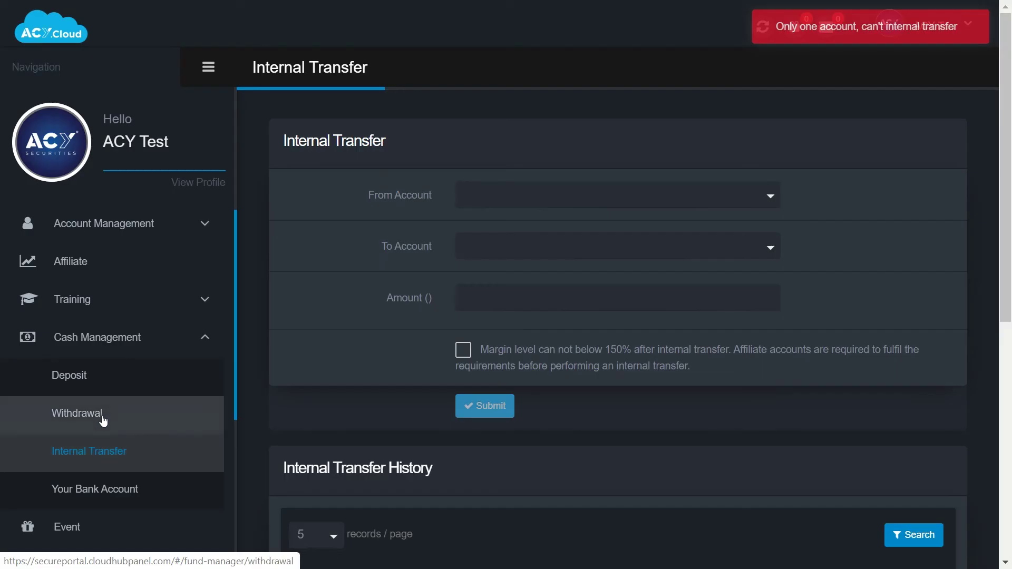
# Open the Withdrawal form, keep BankTransfer - Australia Bank as the method, and scroll to Withdrawal History.
pyautogui.click(96, 421)
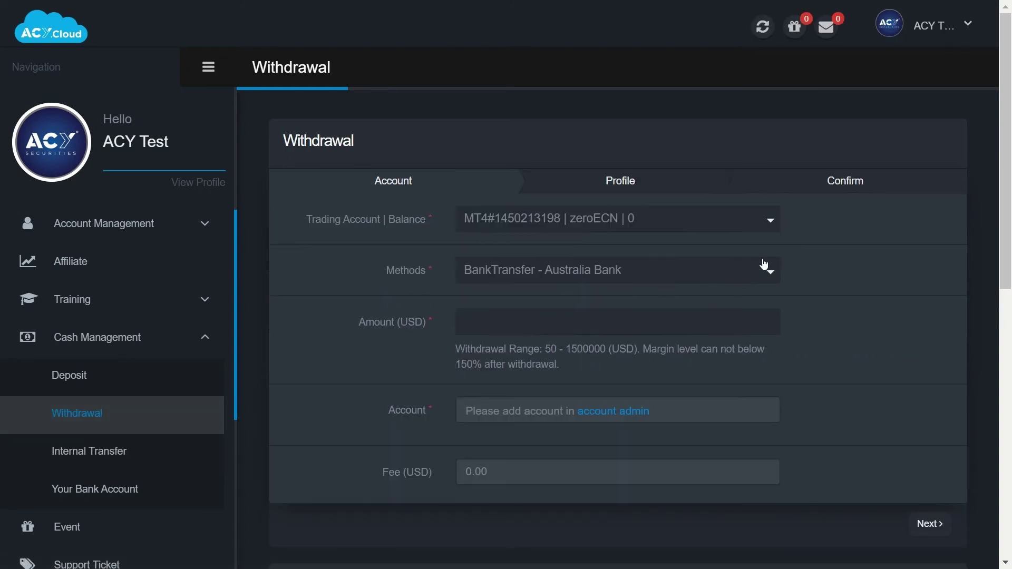
pyautogui.click(769, 279)
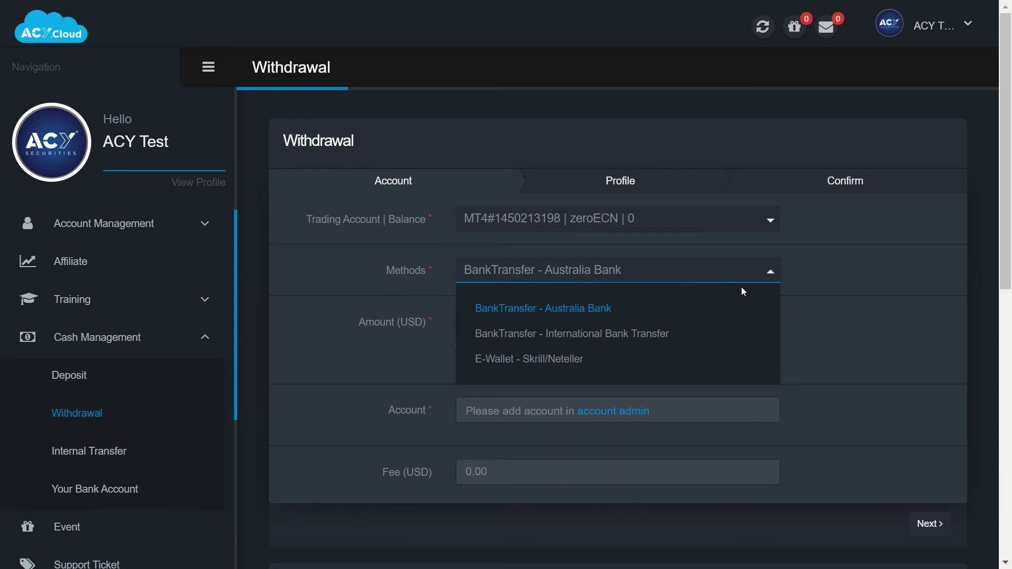
pyautogui.click(829, 337)
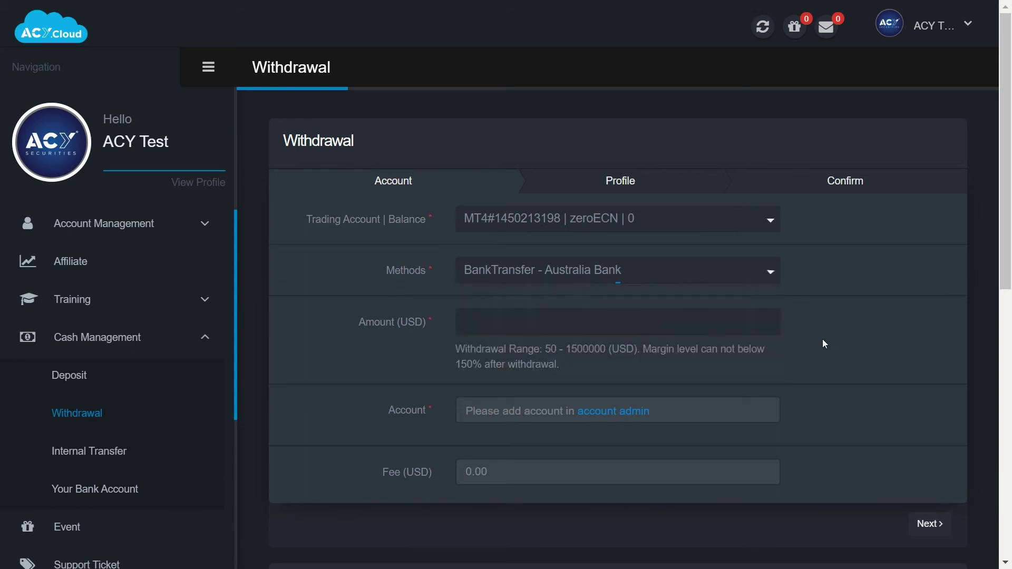
pyautogui.scroll(-3, 606, 361)
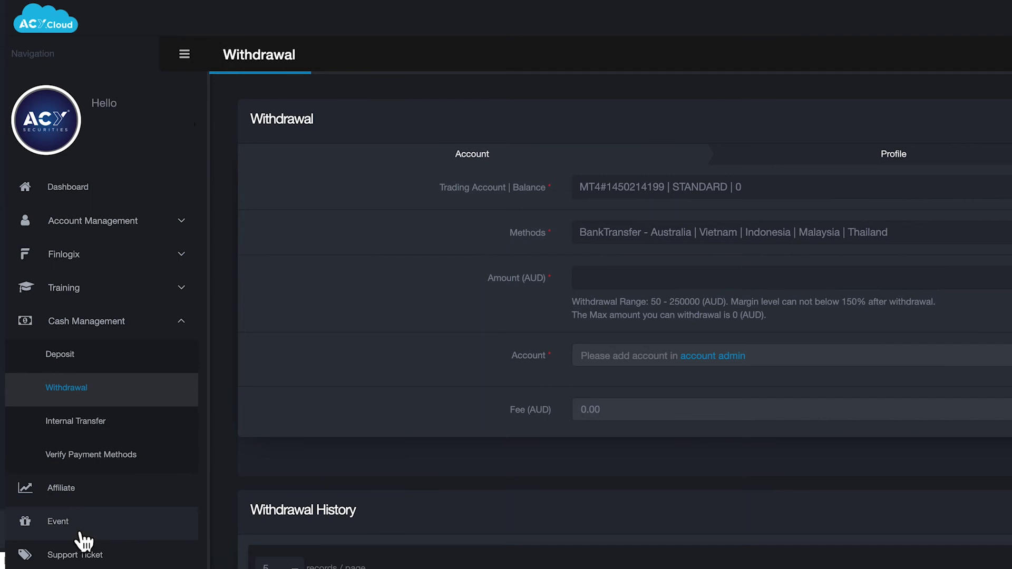
# Scroll through the Event promotion banners, then open the Support Ticket list.
pyautogui.click(82, 535)
pyautogui.scroll(-3, 506, 316)
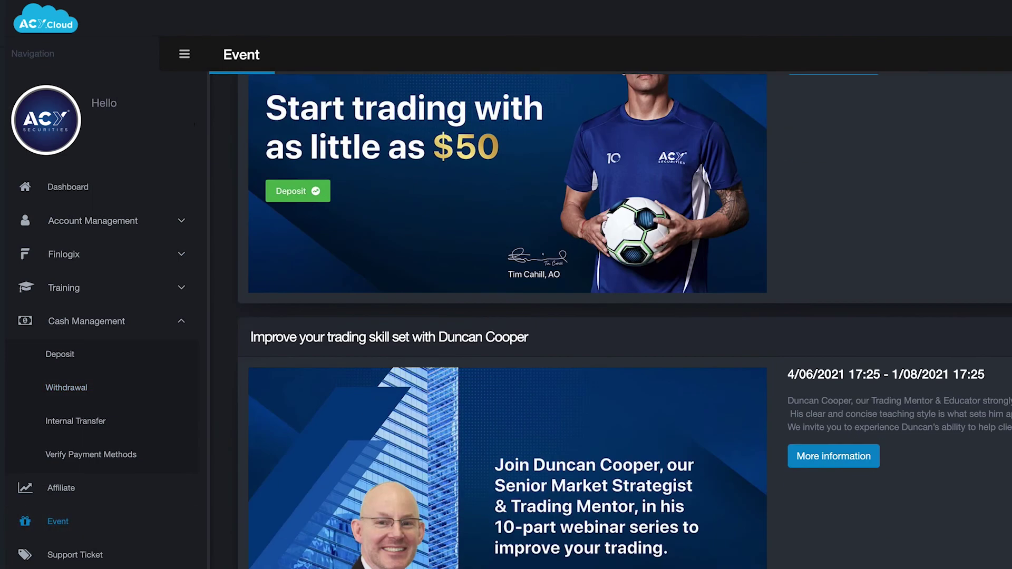
pyautogui.scroll(-6, 624, 321)
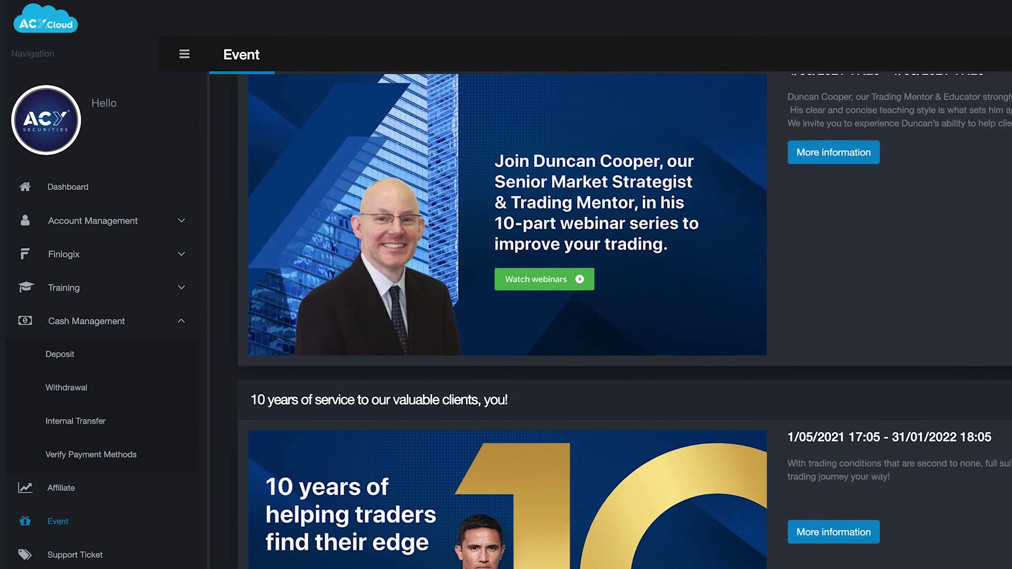
pyautogui.scroll(-2, 624, 321)
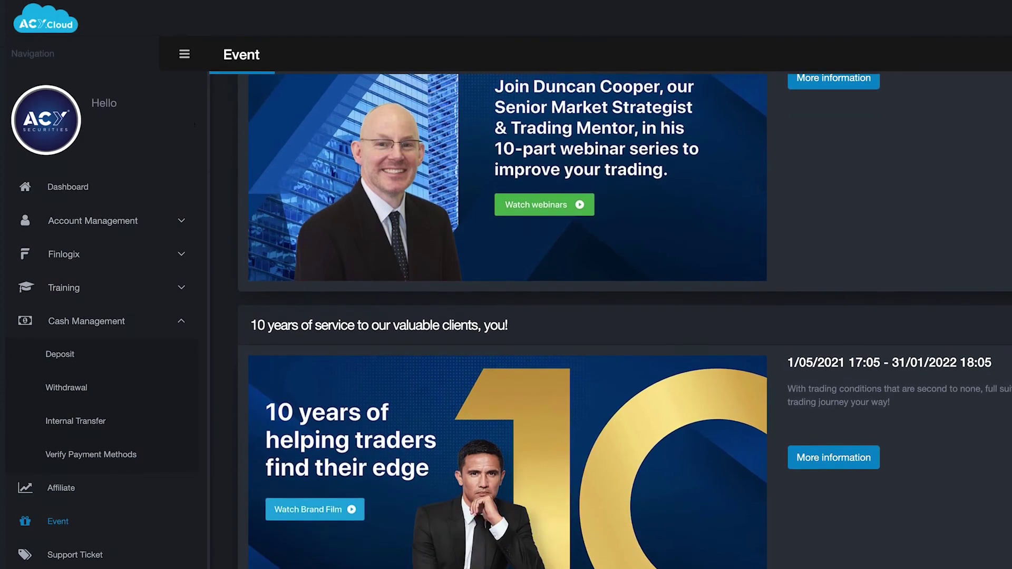
pyautogui.click(108, 425)
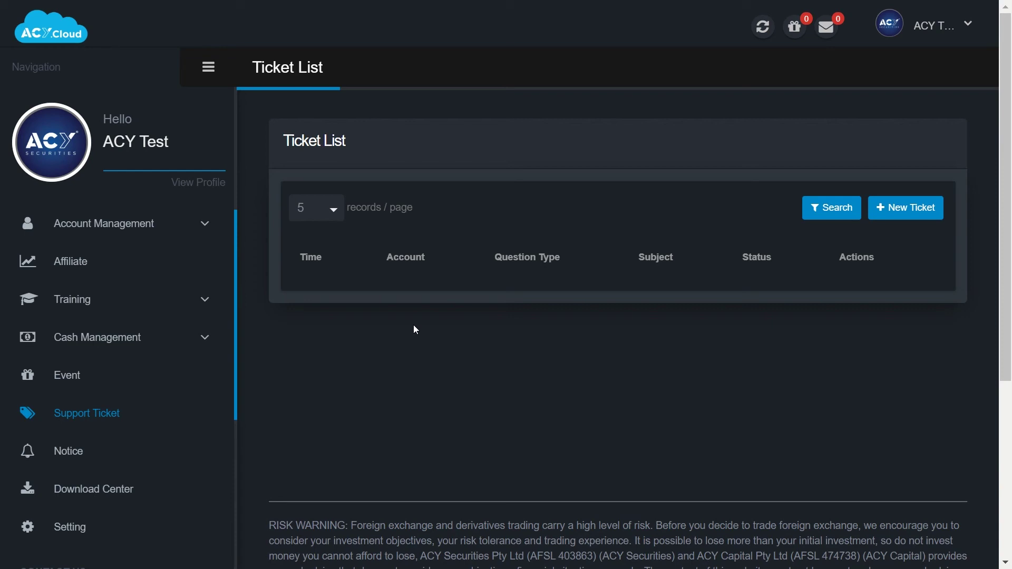
# Create a new ticket with question type 'Safety Net Trading' and subject 'H'.
pyautogui.click(899, 208)
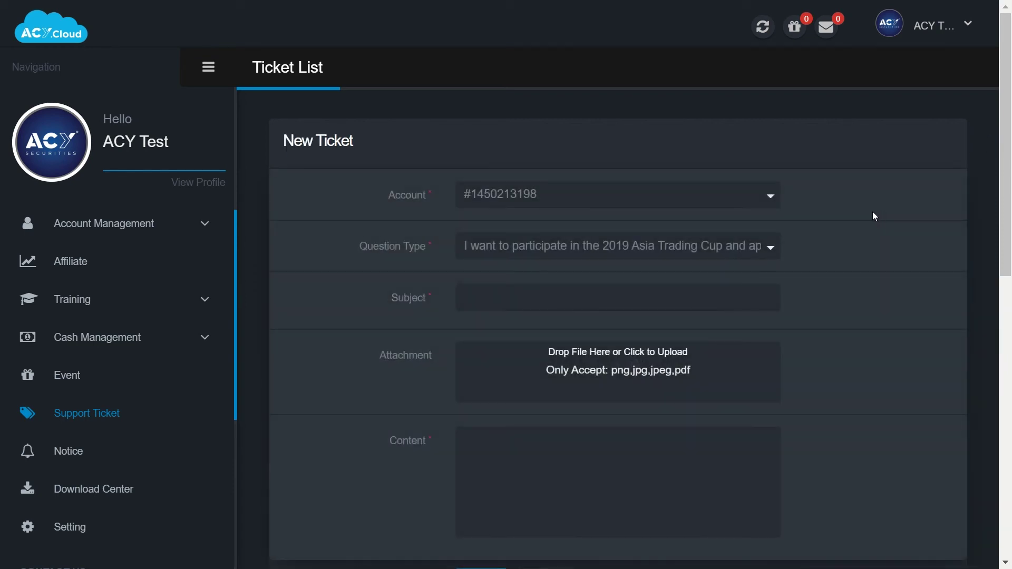
pyautogui.click(571, 248)
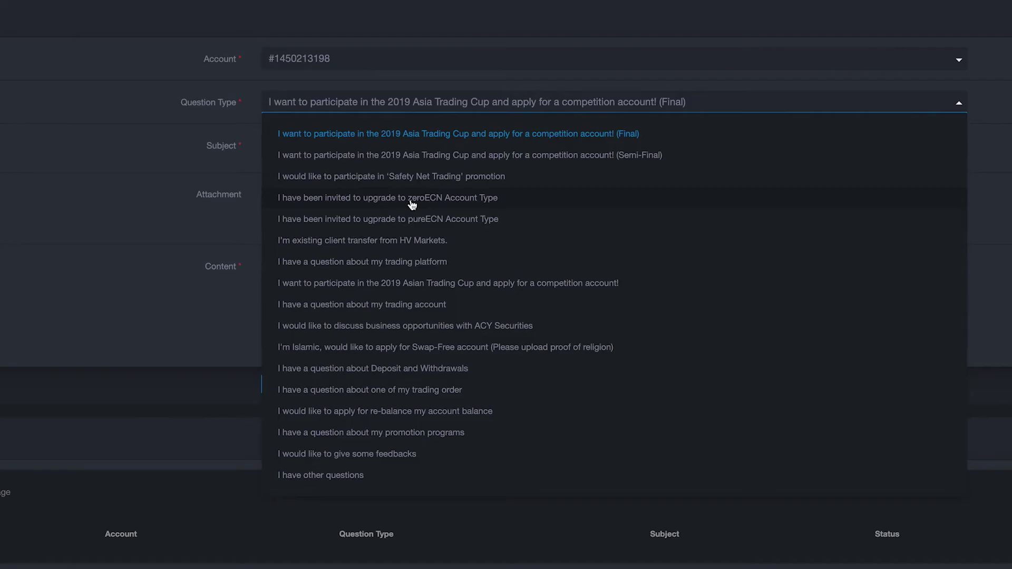
pyautogui.click(420, 176)
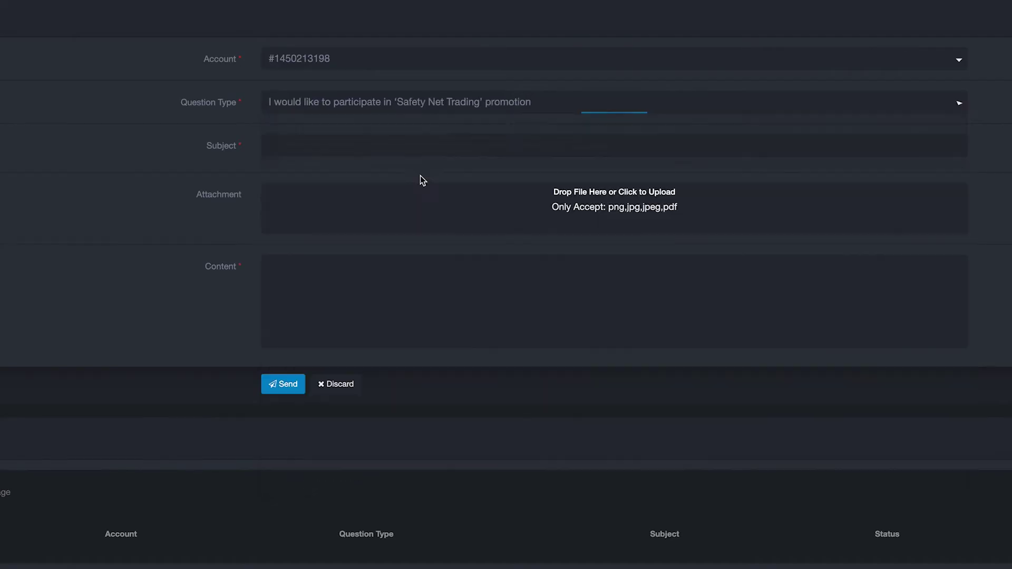
pyautogui.click(274, 144)
pyautogui.write('How to apply')
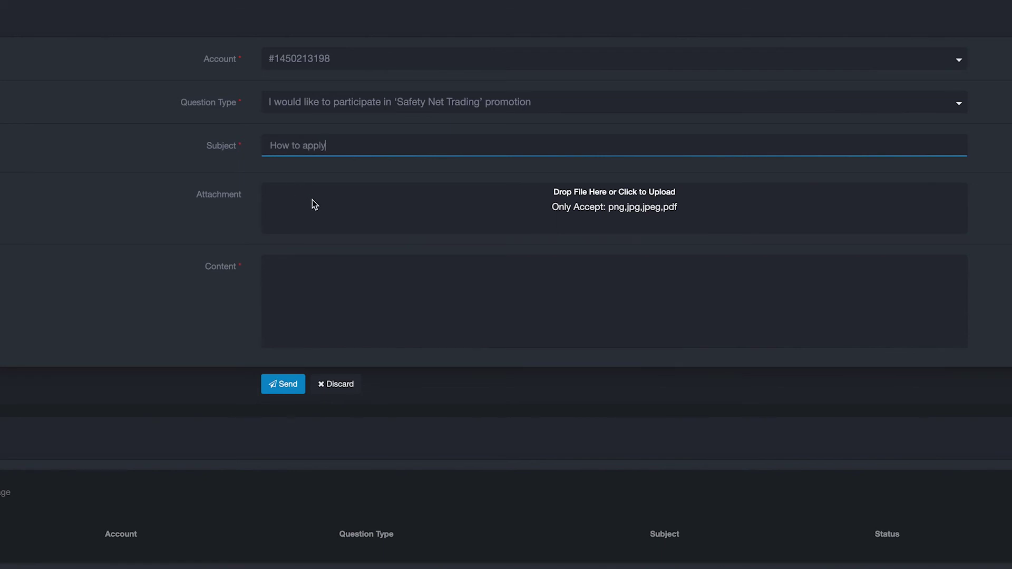
pyautogui.click(312, 200)
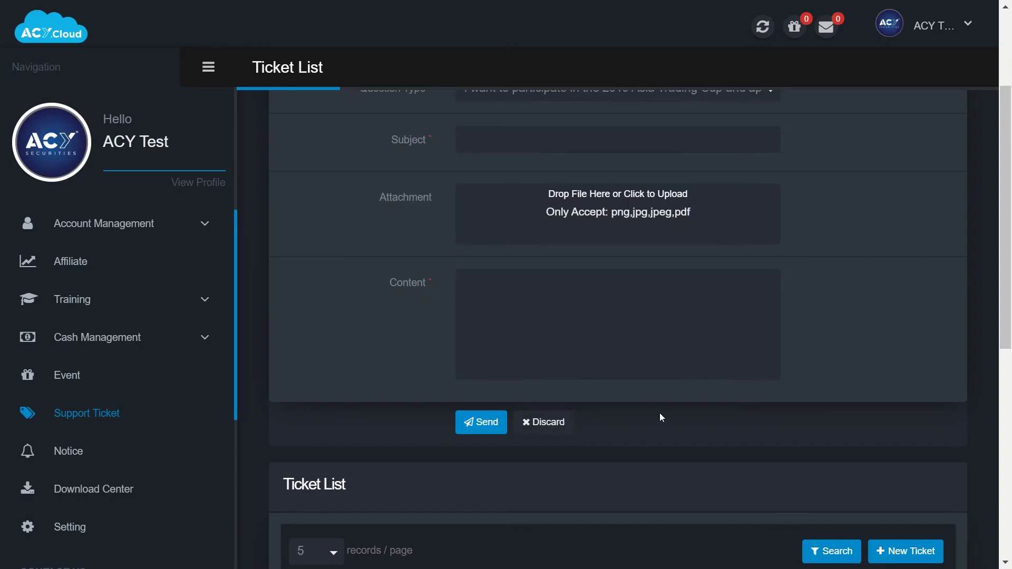
pyautogui.scroll(-5, 657, 411)
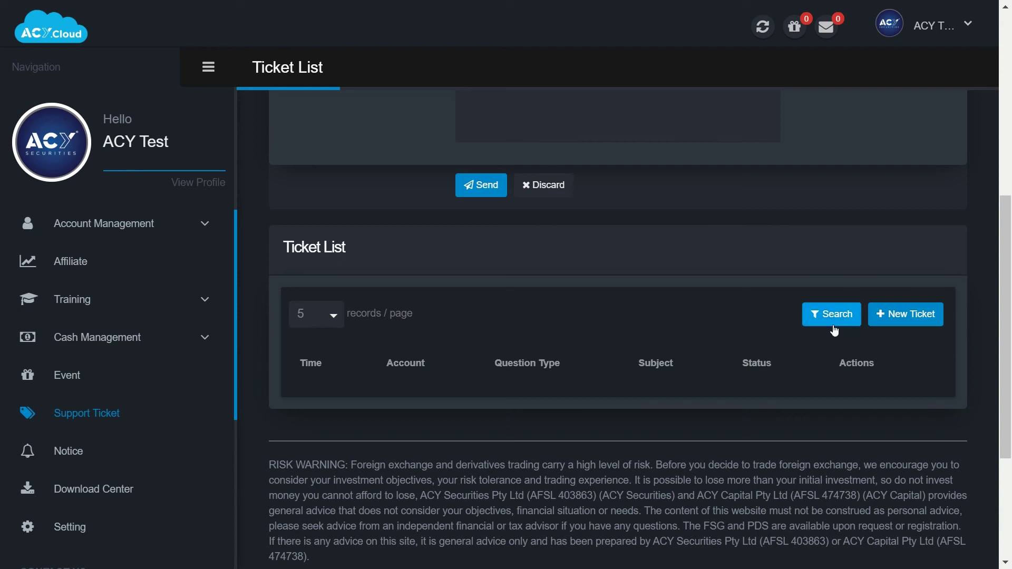
# View the company Notices, then scroll through the MetaTrader 4 and 5 Download Center cards.
pyautogui.click(95, 474)
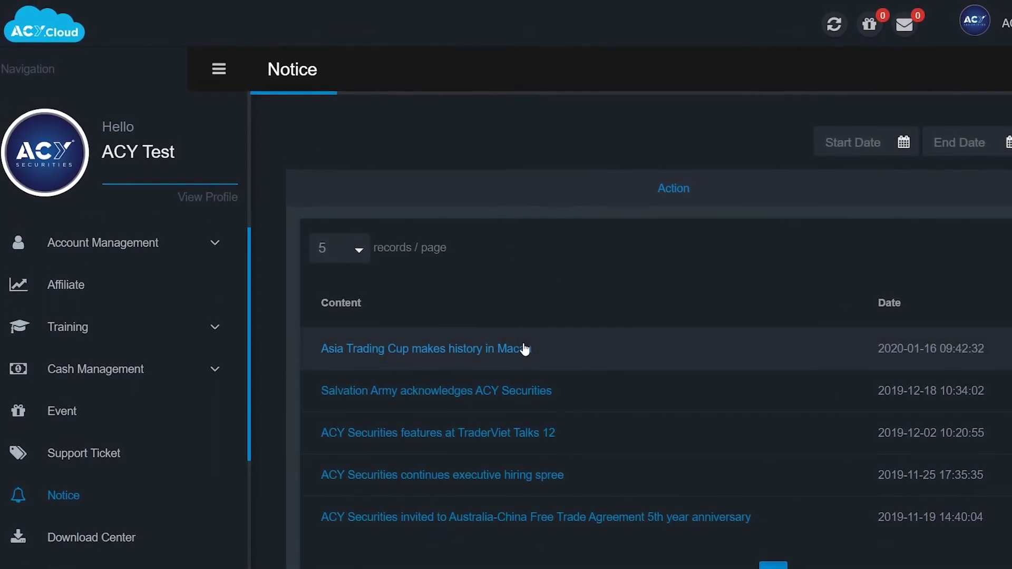
pyautogui.click(86, 389)
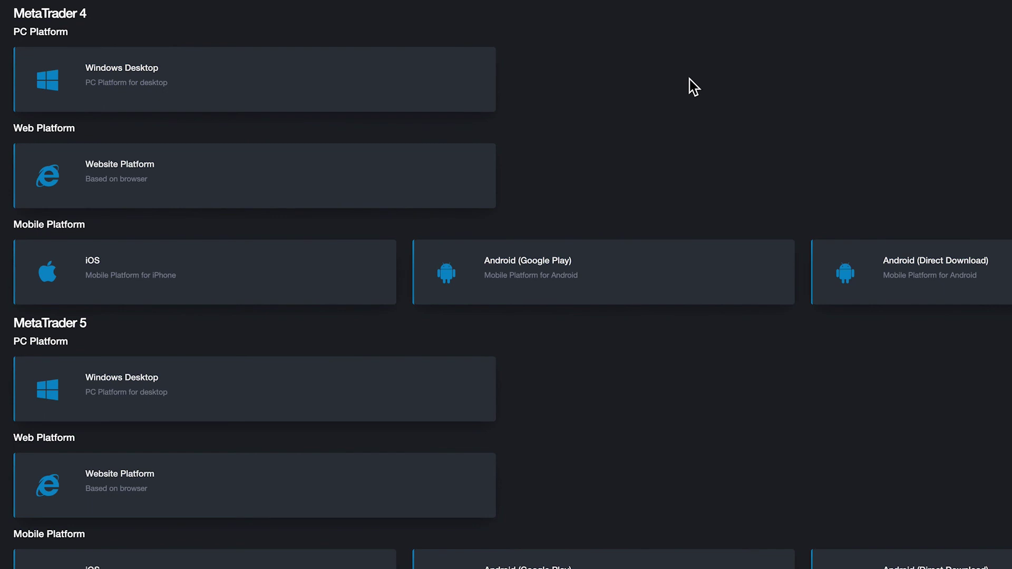
pyautogui.scroll(-1, 693, 87)
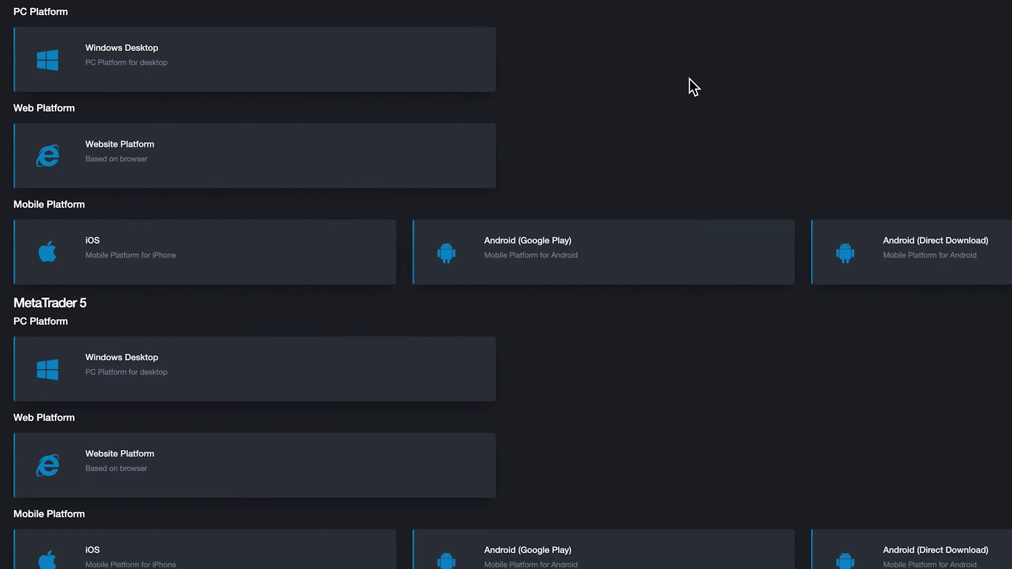
pyautogui.scroll(-3, 693, 87)
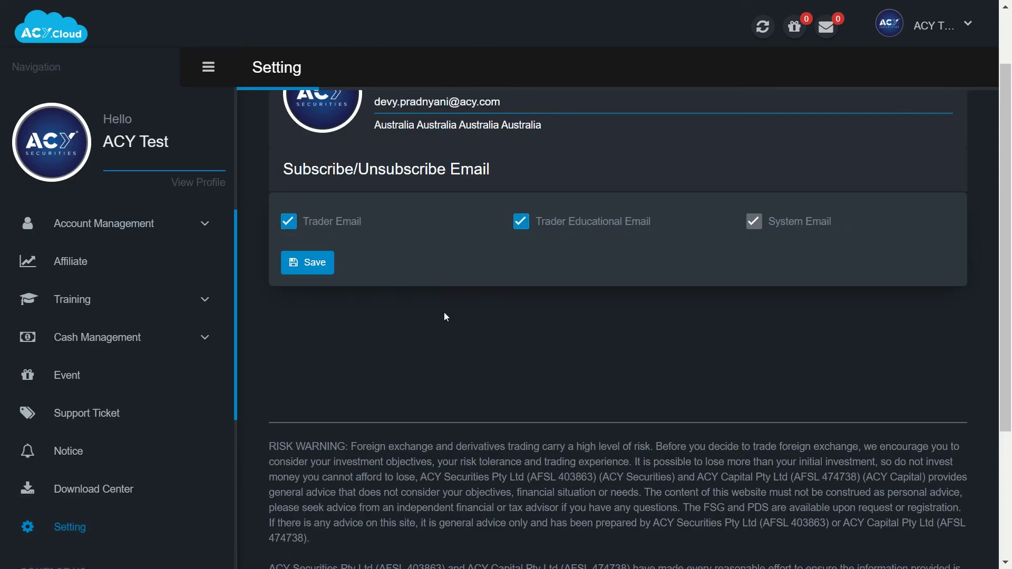
pyautogui.scroll(2, 444, 317)
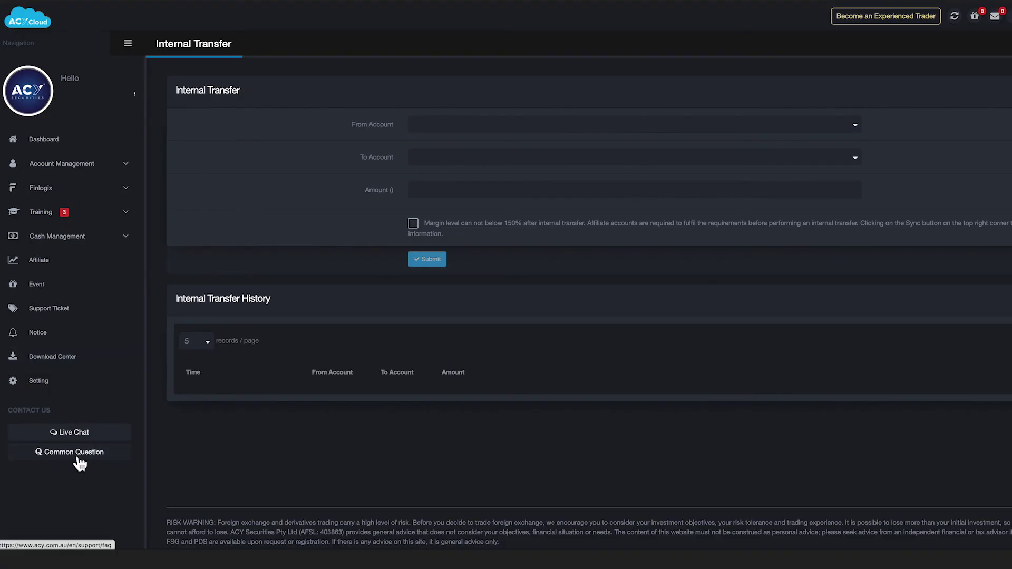
# Browse the Common Question FAQs under the Opening an Account tab.
pyautogui.click(44, 459)
pyautogui.click(446, 227)
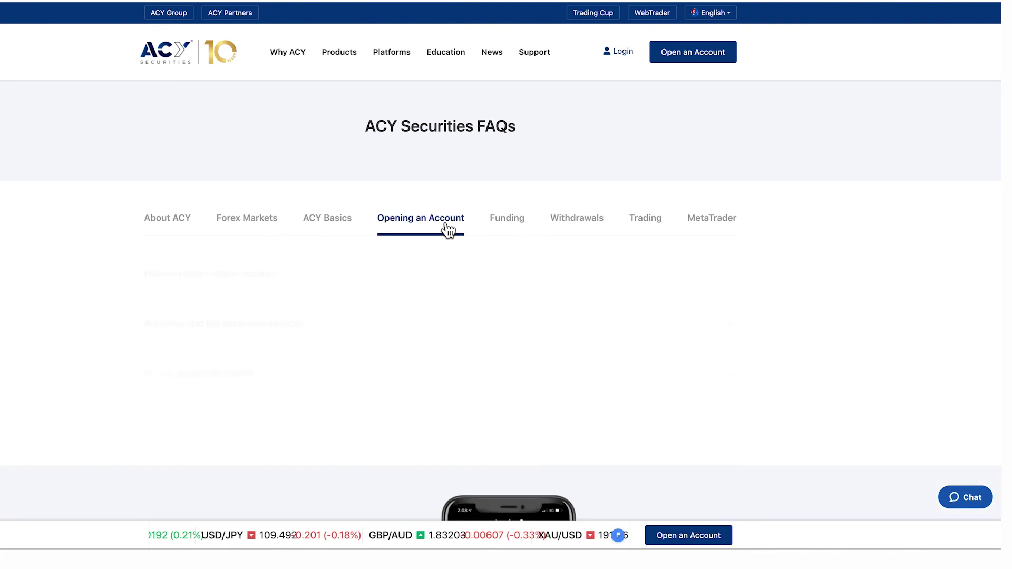
pyautogui.scroll(-3, 78, 330)
pyautogui.scroll(-2, 78, 330)
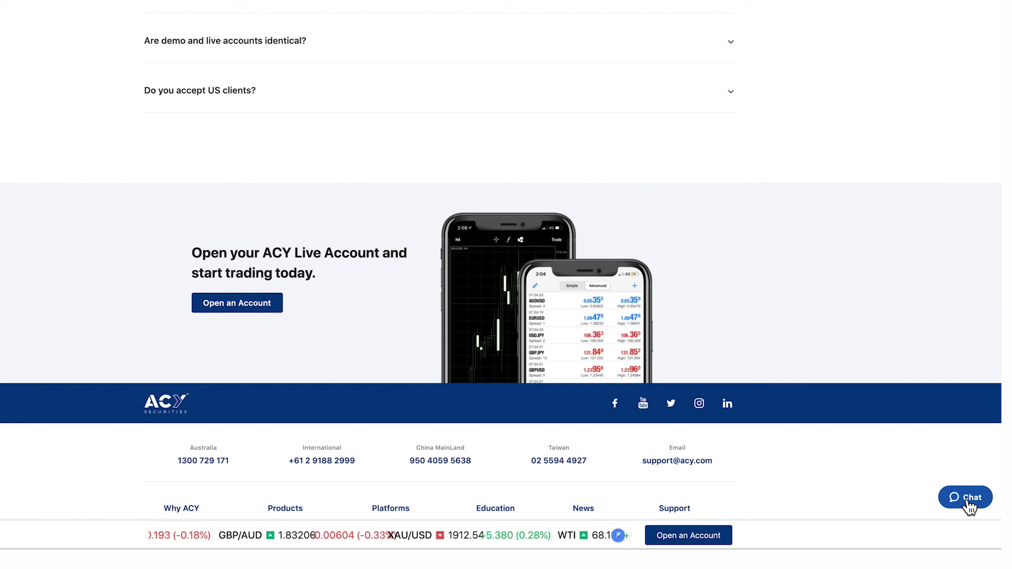
# Start a Live Chat with ACY and review the department dropdown options.
pyautogui.click(969, 505)
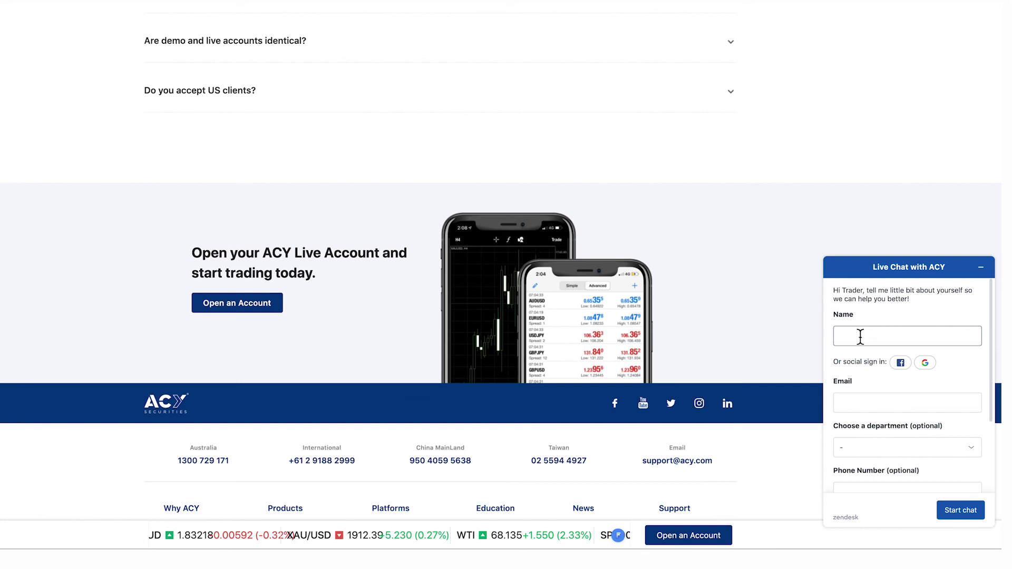
pyautogui.click(974, 449)
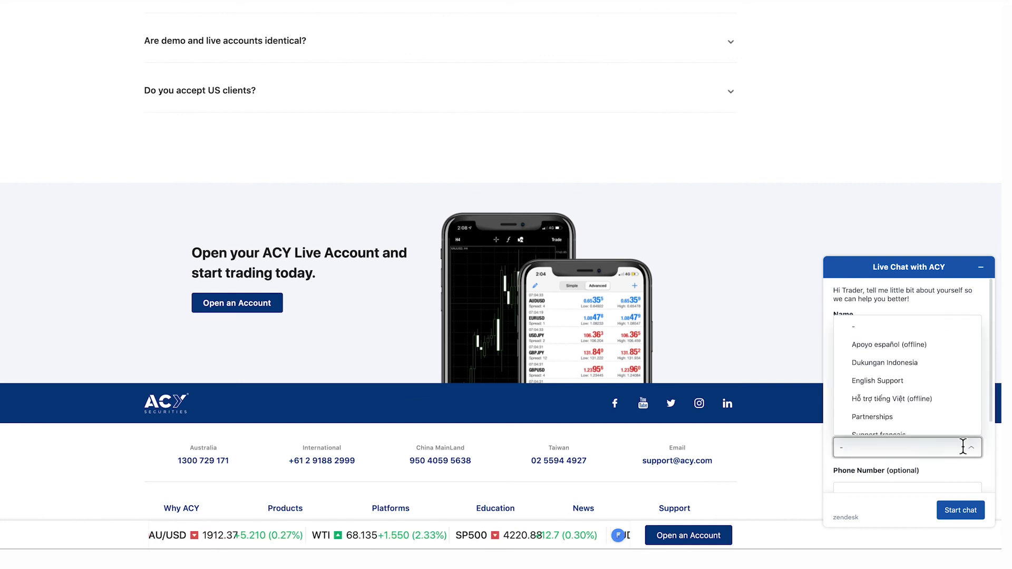
pyautogui.scroll(-2, 910, 387)
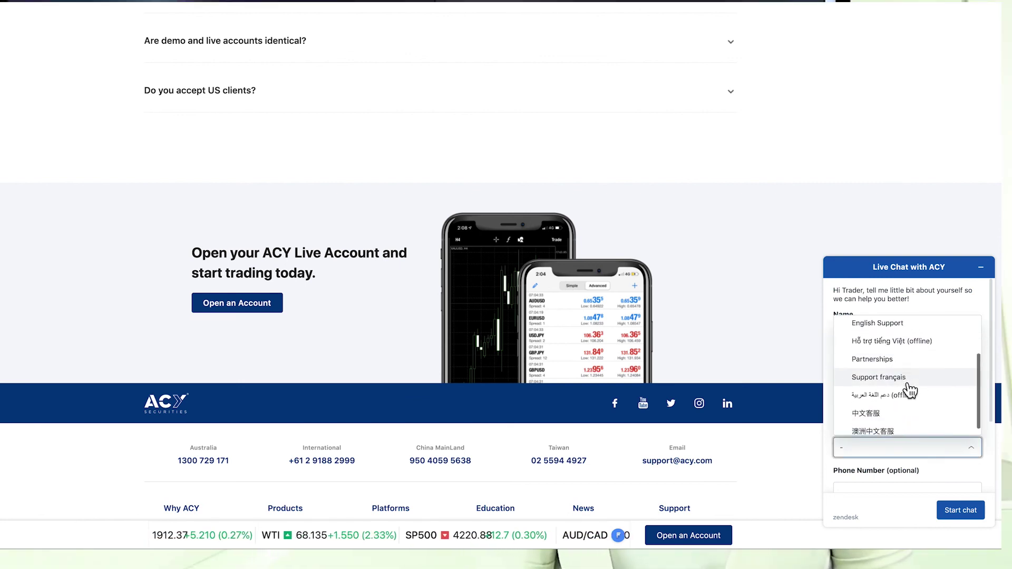
pyautogui.scroll(2, 903, 409)
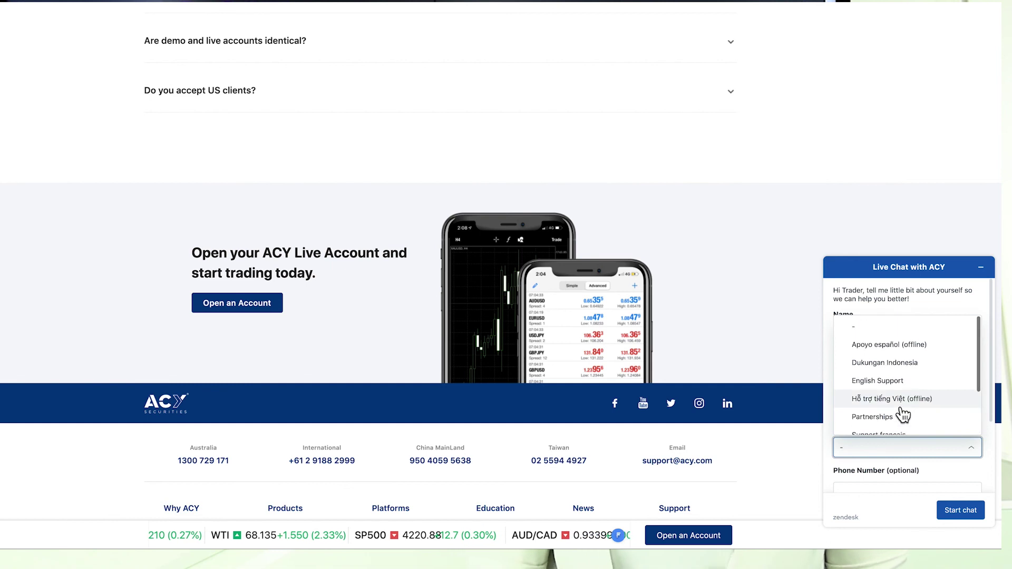